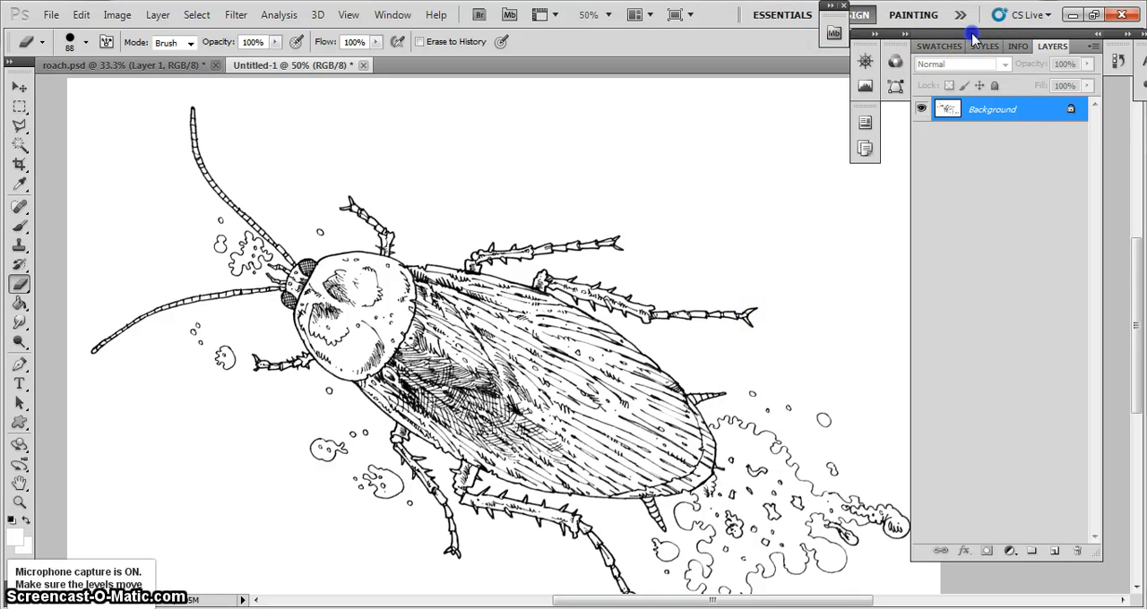
# Move the docked panels lower on the screen and make the Paint Bucket the active tool, in place of the Gradient tool
pyautogui.moveTo(972, 34); pyautogui.dragTo(989, 66)
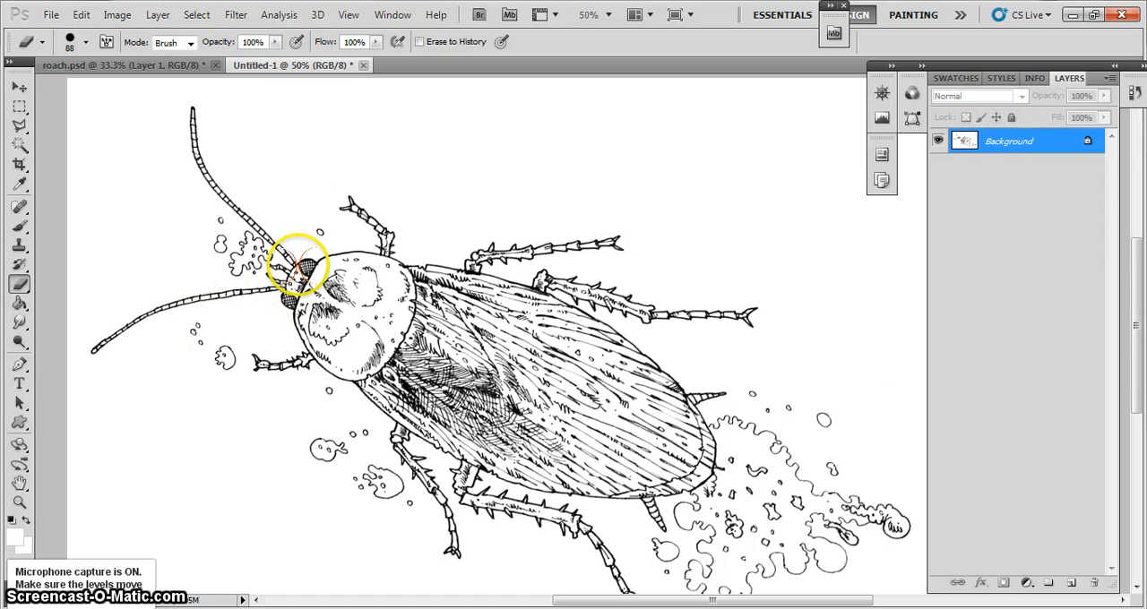
pyautogui.click(19, 305)
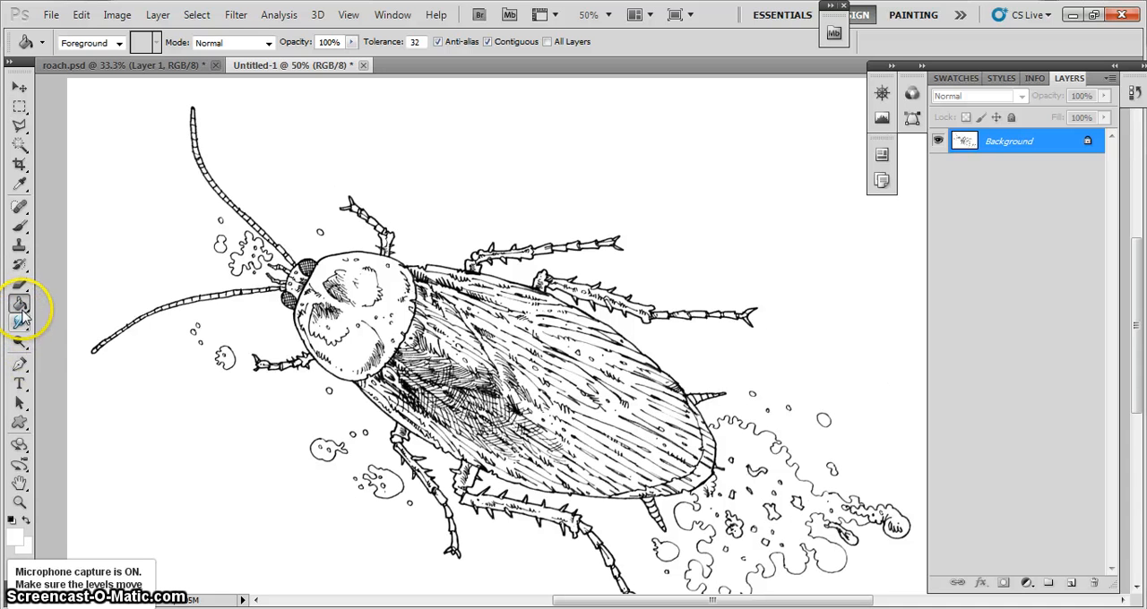
pyautogui.rightClick(19, 305)
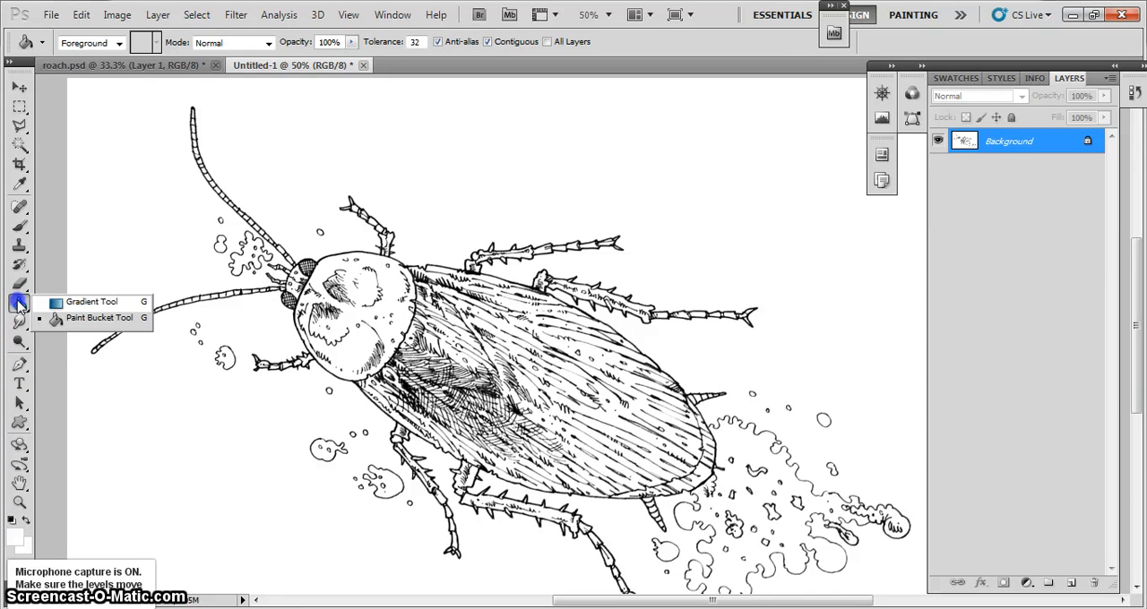
pyautogui.click(68, 301)
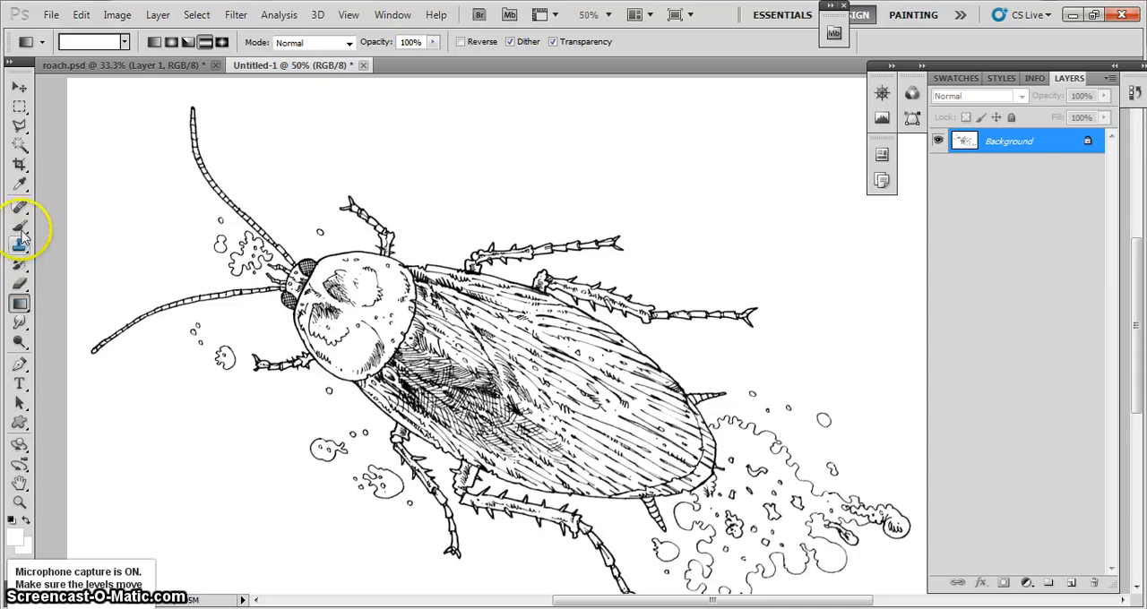
pyautogui.click(21, 304)
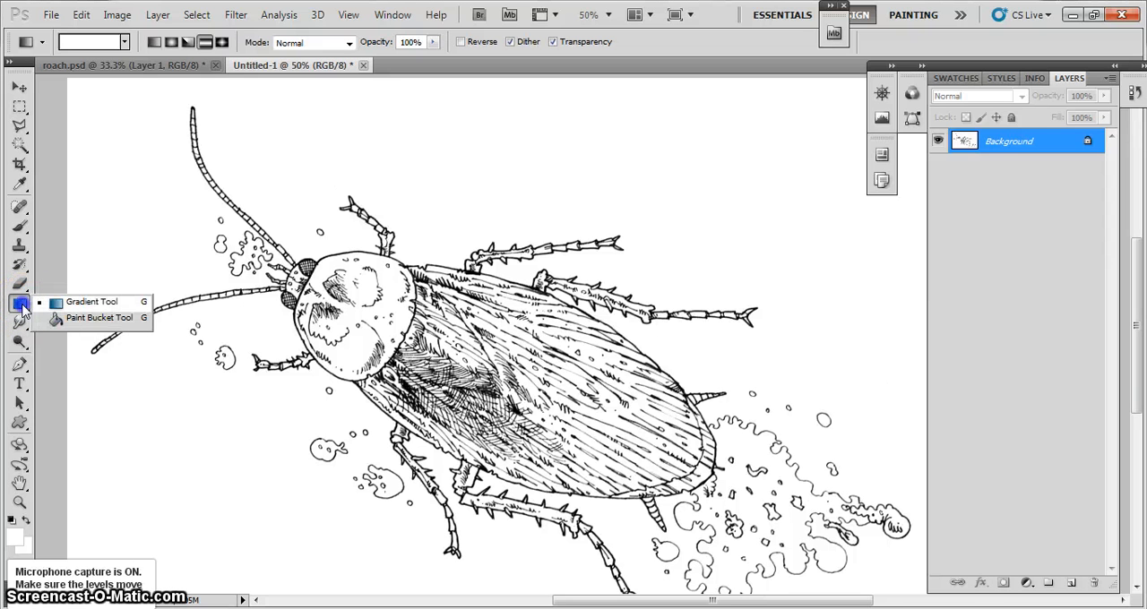
pyautogui.click(80, 315)
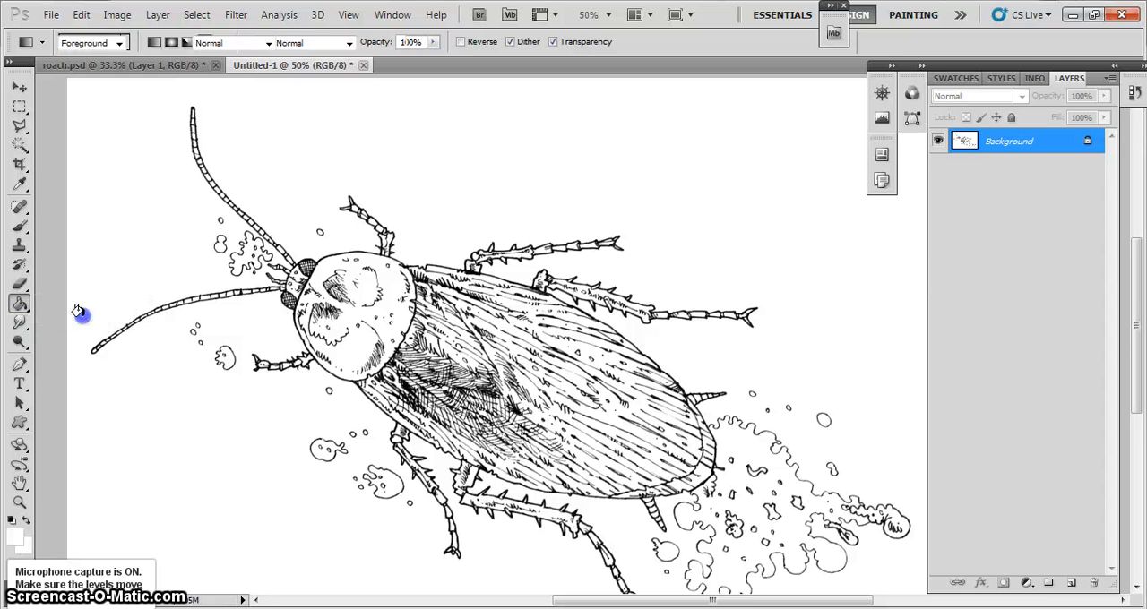
# Set the foreground colour to purple 946ddc and return to the Paint Bucket tool
pyautogui.click(13, 543)
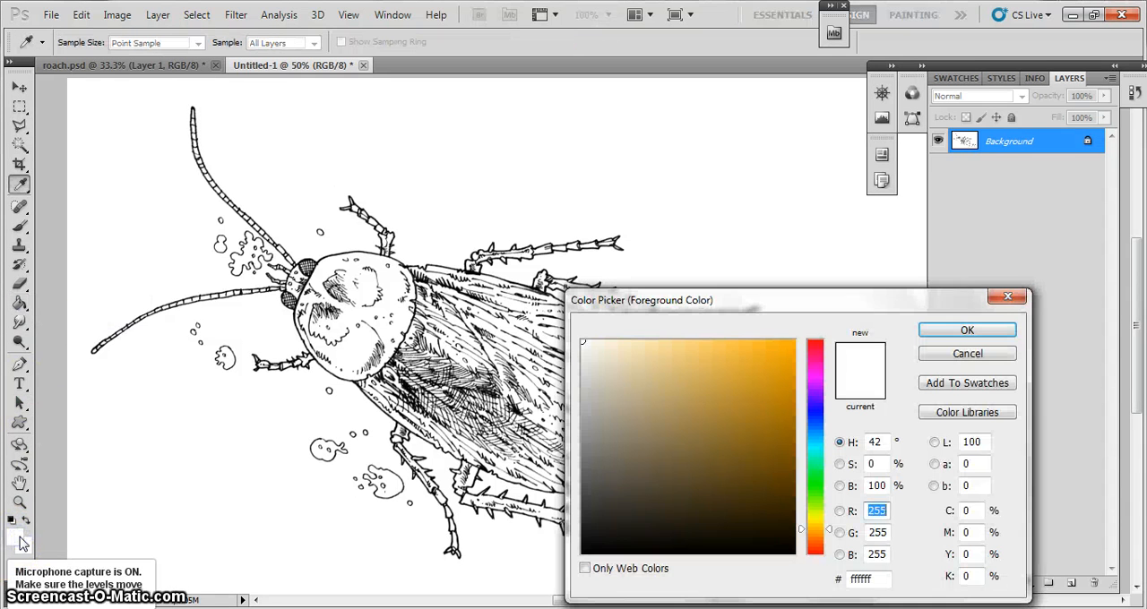
pyautogui.click(18, 536)
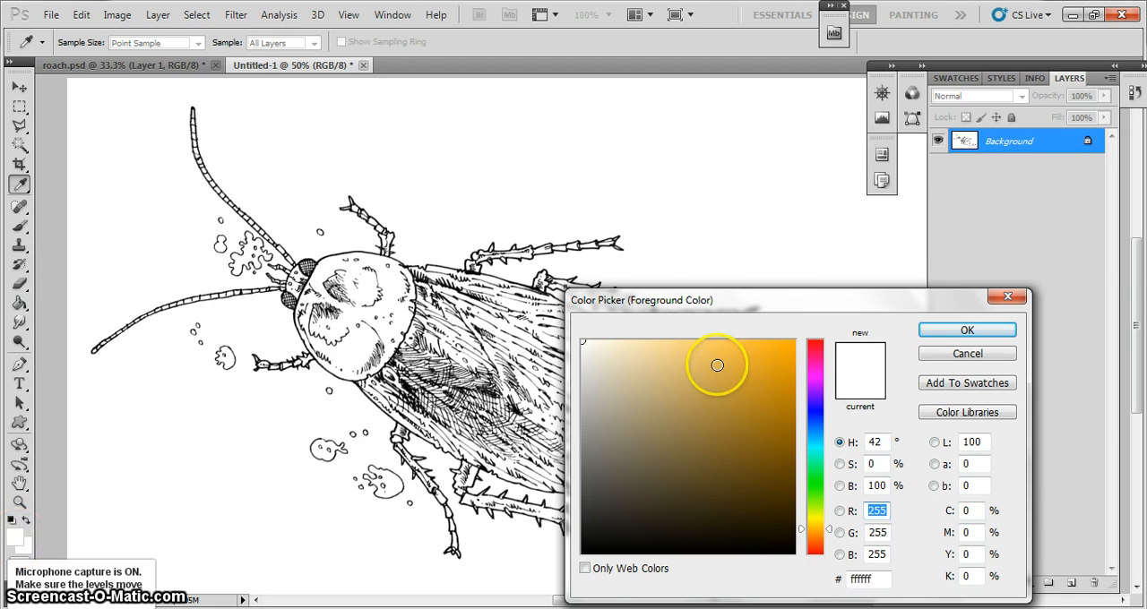
pyautogui.moveTo(762, 315); pyautogui.dragTo(512, 219)
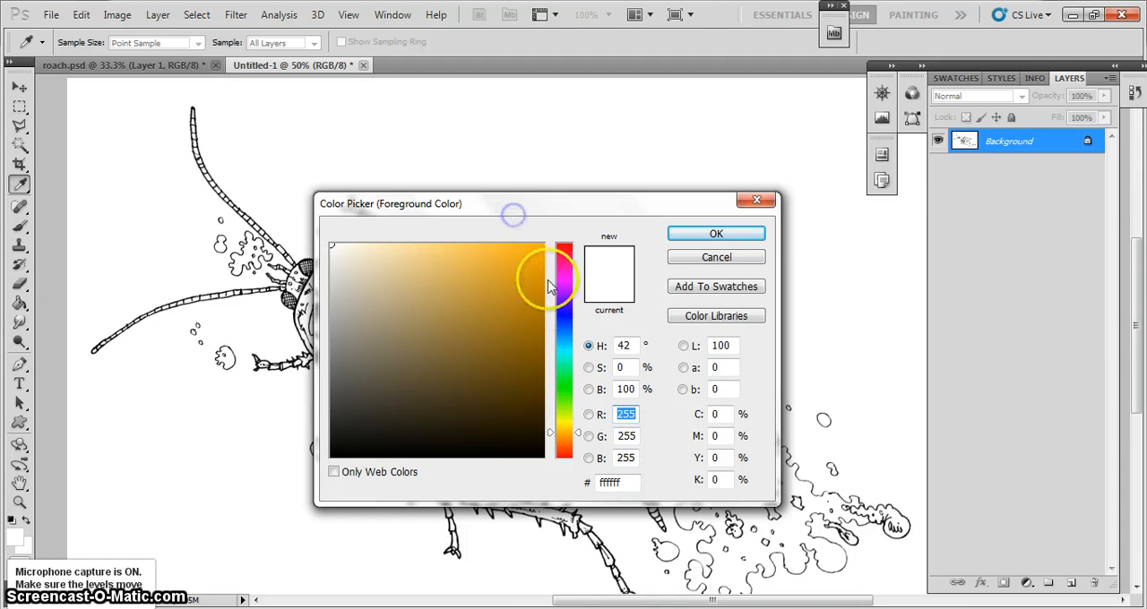
pyautogui.click(564, 302)
pyautogui.click(438, 273)
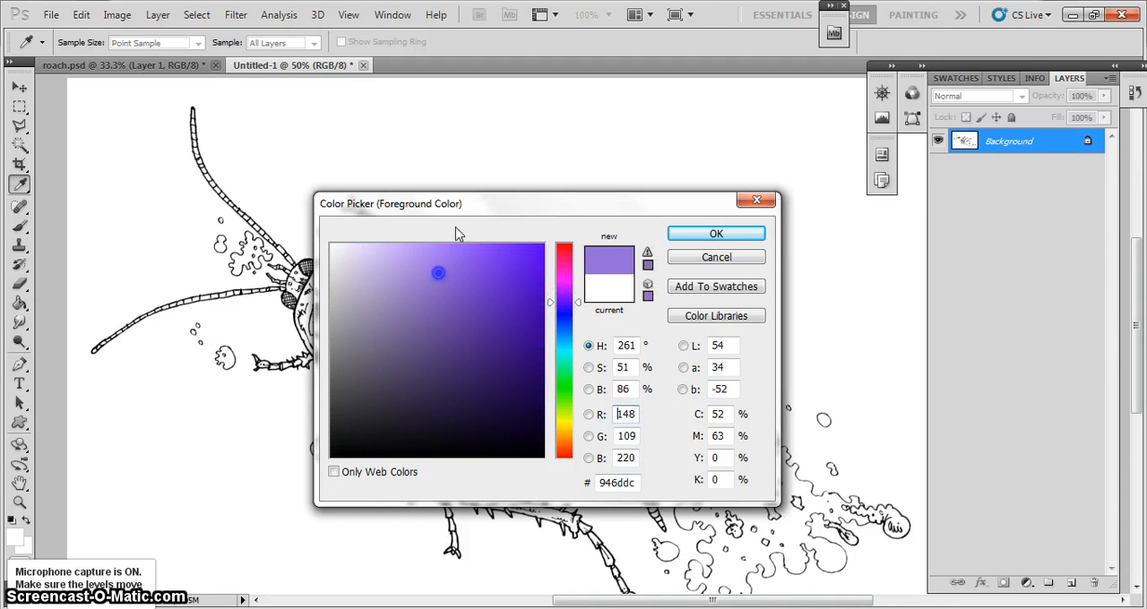
pyautogui.click(708, 232)
pyautogui.press('g')
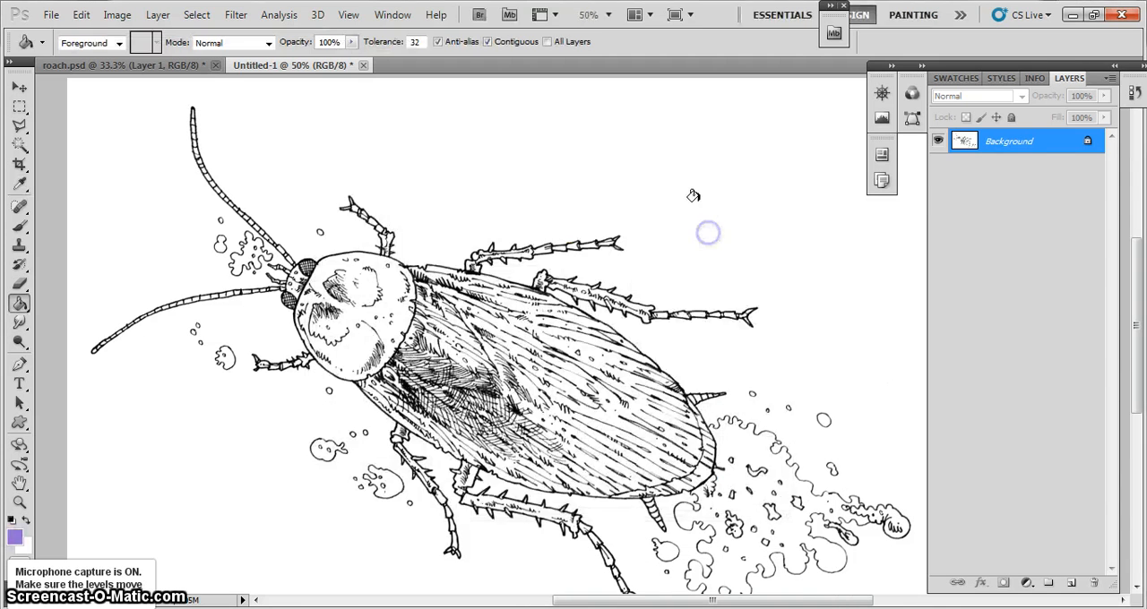
# Fill the cockroach's rounded head shield and its upper wing area with the purple foreground colour
pyautogui.click(385, 286)
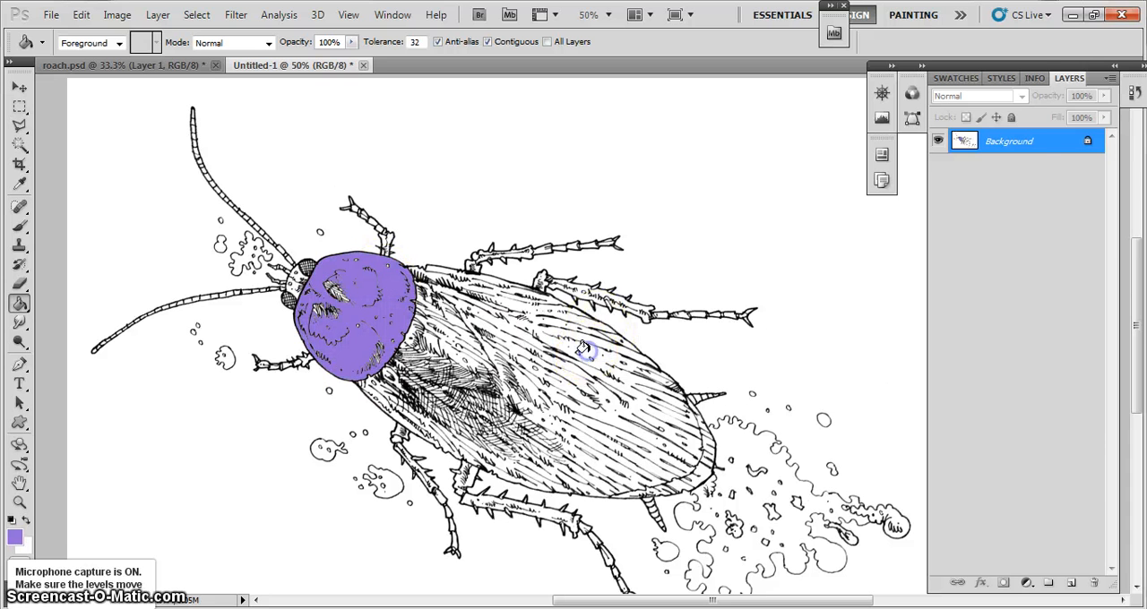
pyautogui.click(527, 367)
pyautogui.click(493, 277)
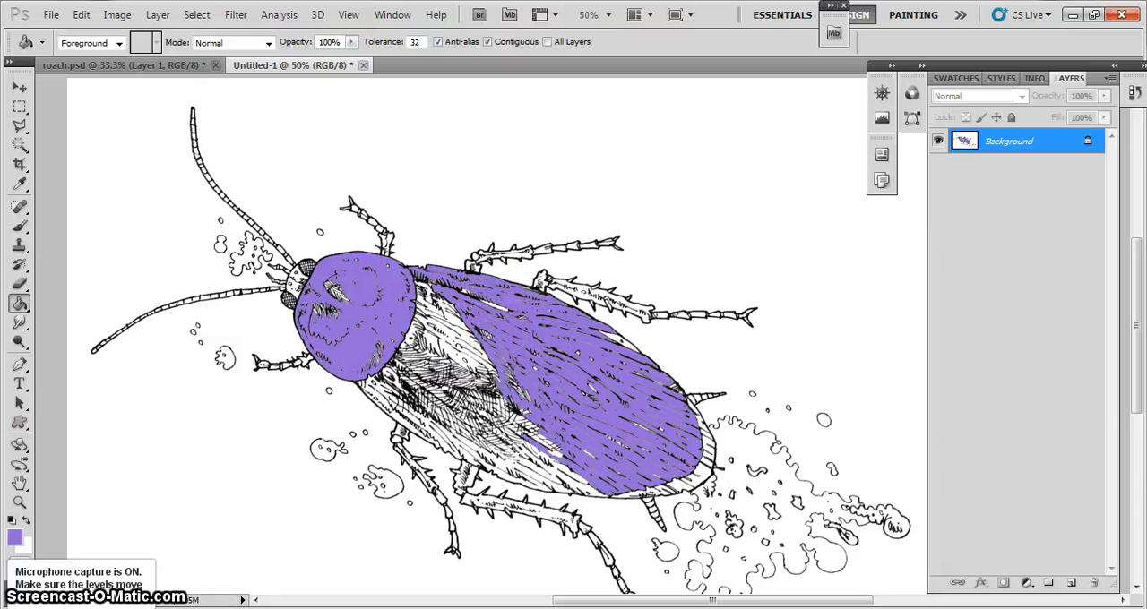
# Examine up close how the purple fill meets the thin ink lines and small enclosed gaps on the head shield
pyautogui.click(20, 502)
pyautogui.click(386, 309)
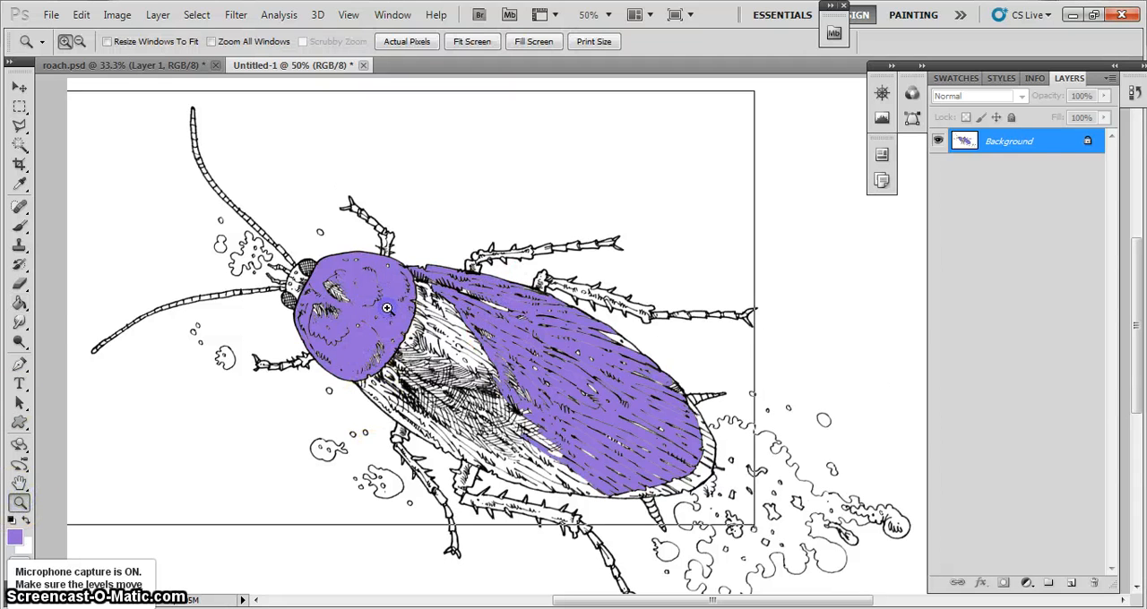
pyautogui.click(386, 308)
pyautogui.click(387, 308)
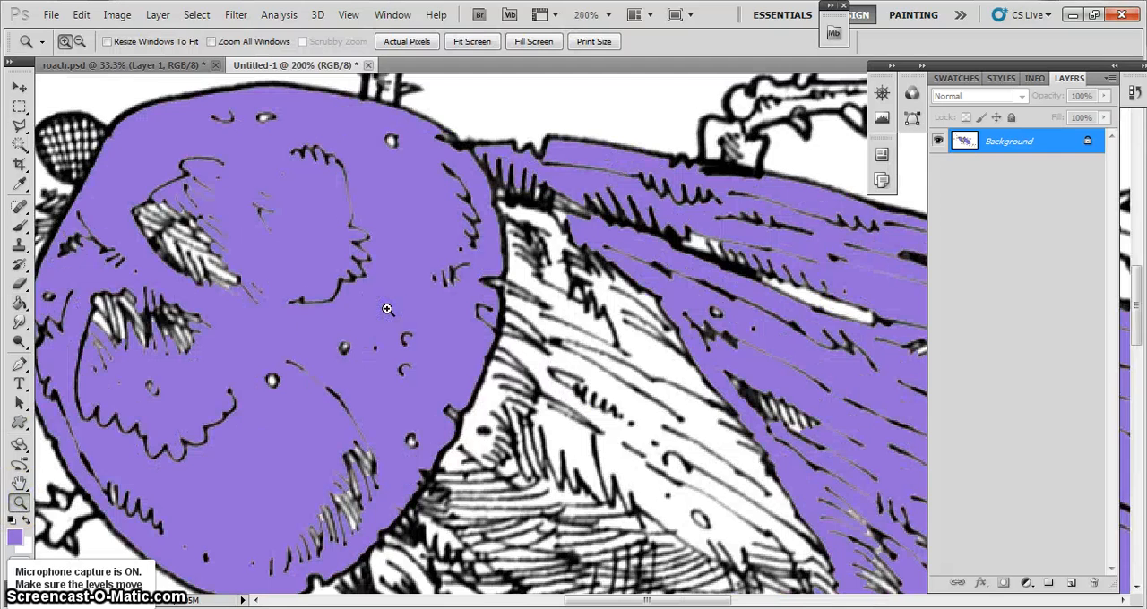
pyautogui.click(254, 291)
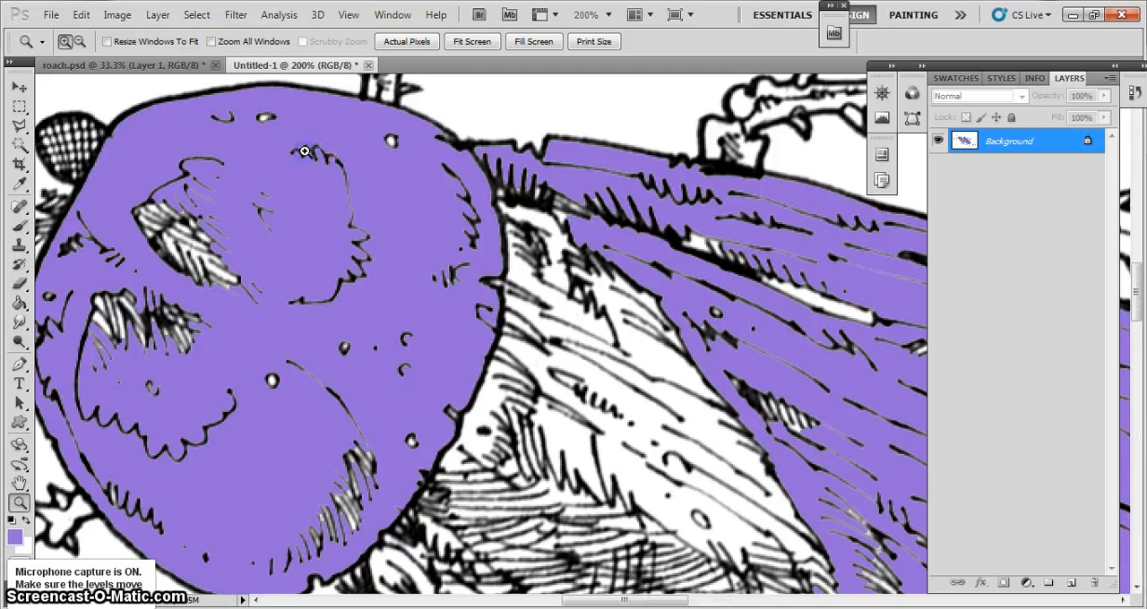
pyautogui.click(305, 152)
pyautogui.click(305, 152)
pyautogui.click(304, 152)
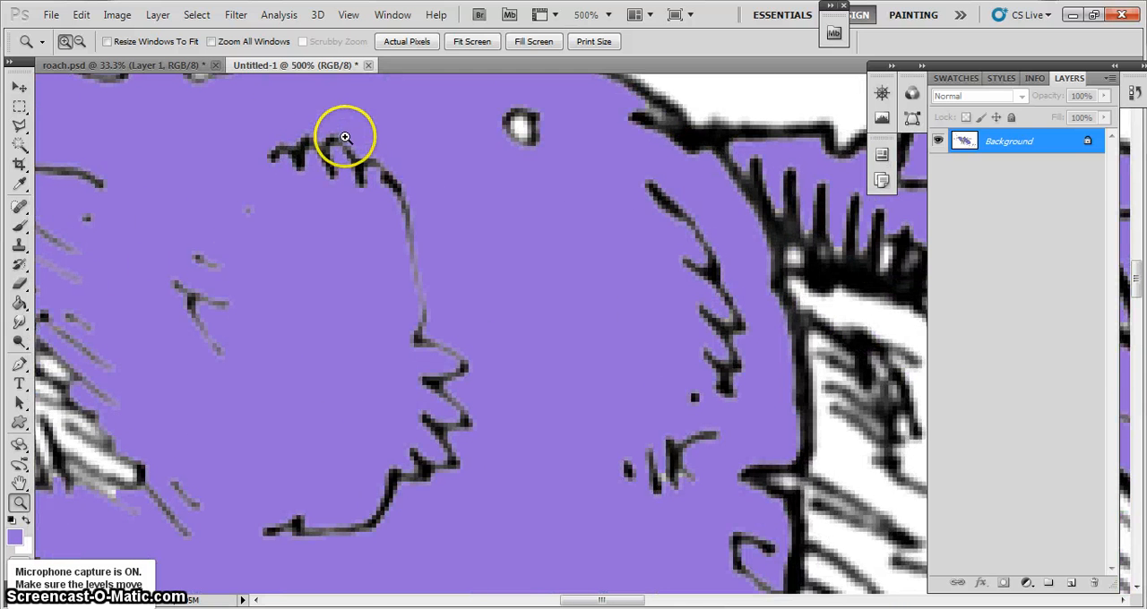
pyautogui.keyDown('alt'); pyautogui.click(400, 185); pyautogui.keyUp('alt')
pyautogui.keyDown('alt'); pyautogui.click(400, 185); pyautogui.keyUp('alt')
pyautogui.keyDown('alt'); pyautogui.click(401, 184); pyautogui.keyUp('alt')
pyautogui.keyDown('alt'); pyautogui.click(403, 187); pyautogui.keyUp('alt')
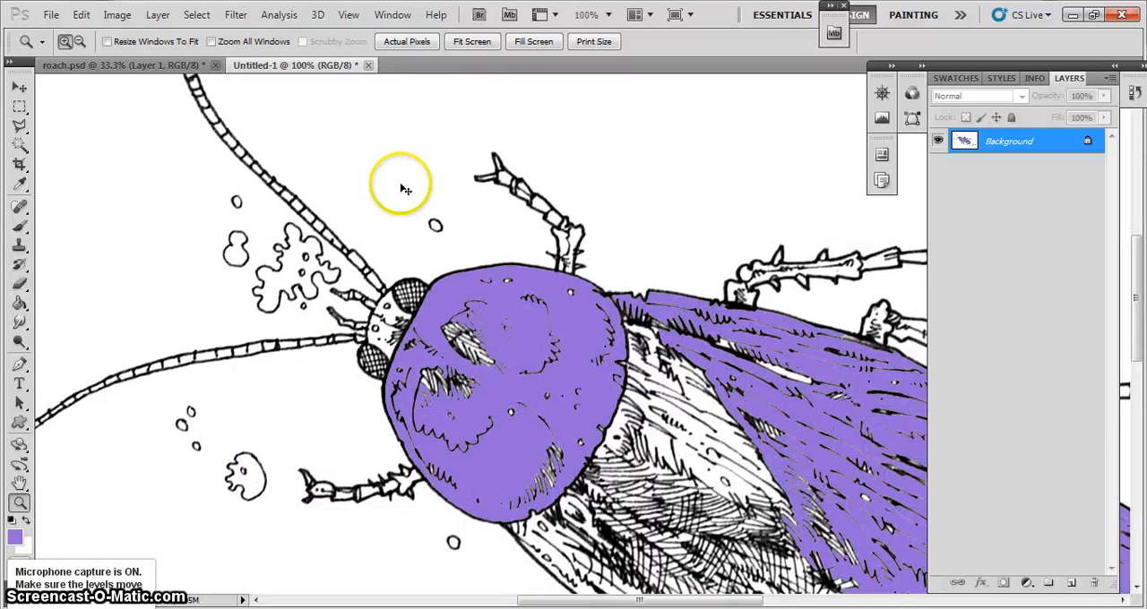
pyautogui.keyDown('alt'); pyautogui.click(403, 188); pyautogui.keyUp('alt')
pyautogui.keyDown('alt'); pyautogui.click(403, 187); pyautogui.keyUp('alt')
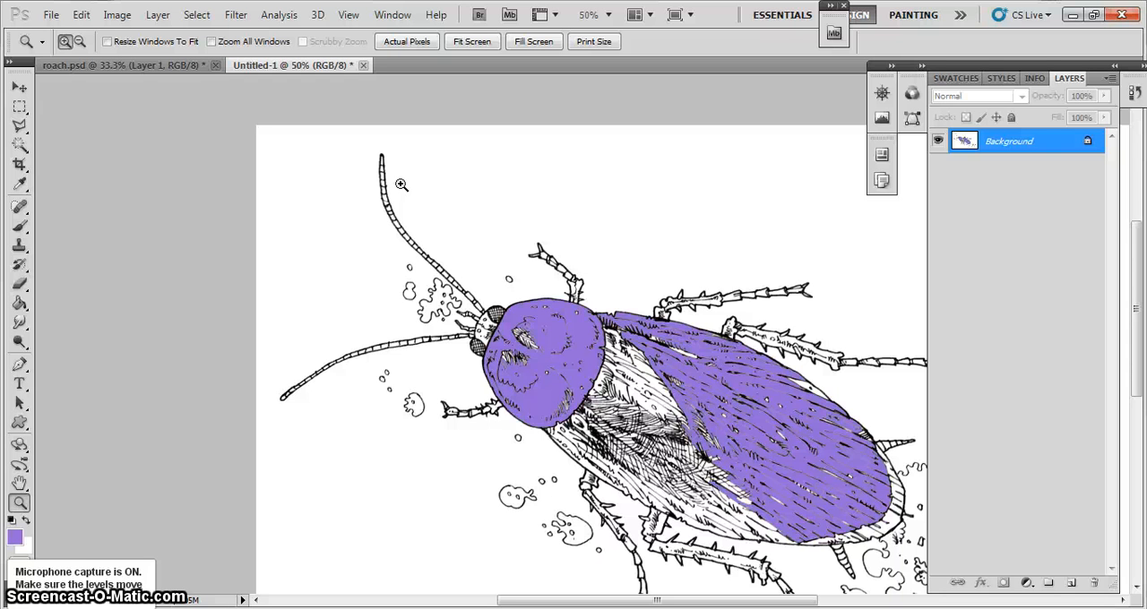
# Undo the purple fills on the cockroach's head shield and wing
pyautogui.hotkey('ctrl', 'alt', 'z')
pyautogui.hotkey('ctrl', 'alt', 'z')
pyautogui.hotkey('ctrl', 'alt', 'z')
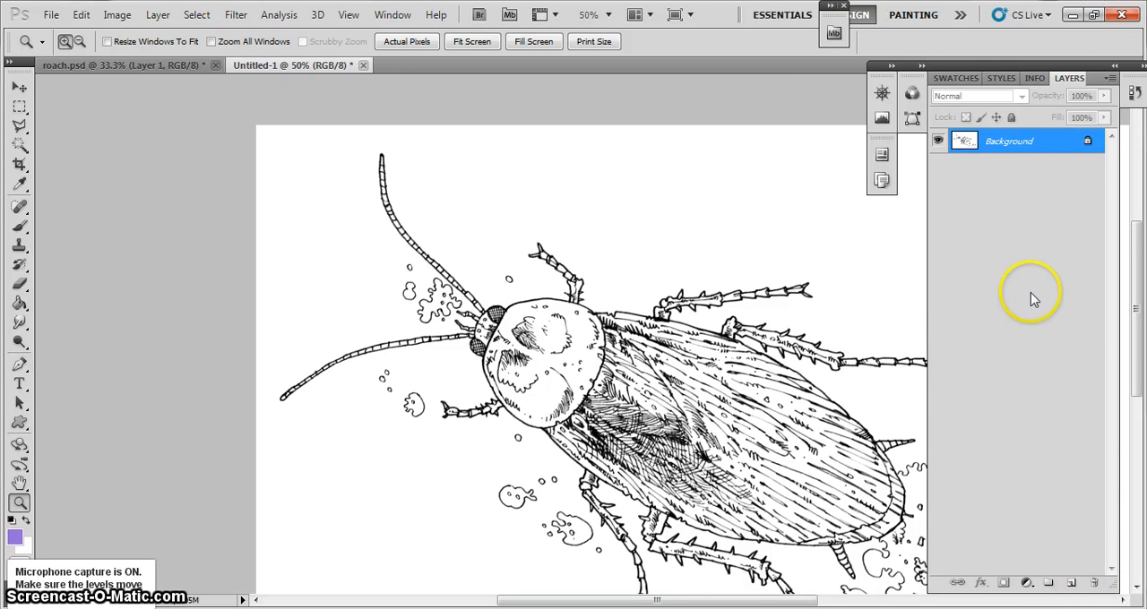
# Display the image's colour channels, try loading the Green channel as a selection, and deselect it
pyautogui.click(912, 94)
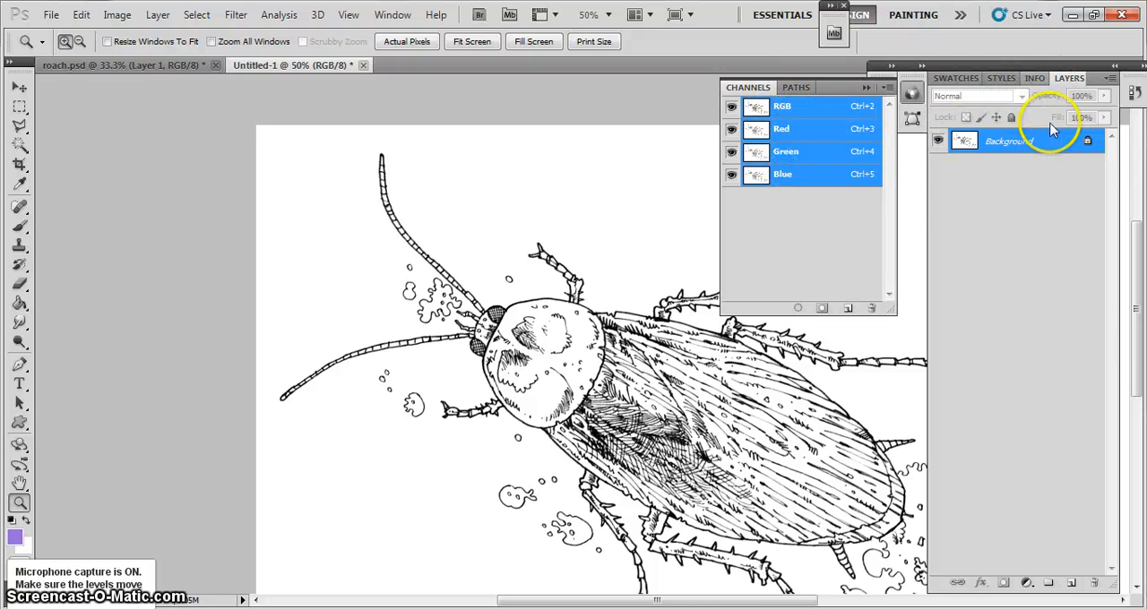
pyautogui.keyDown('ctrl'); pyautogui.click(757, 156); pyautogui.keyUp('ctrl')
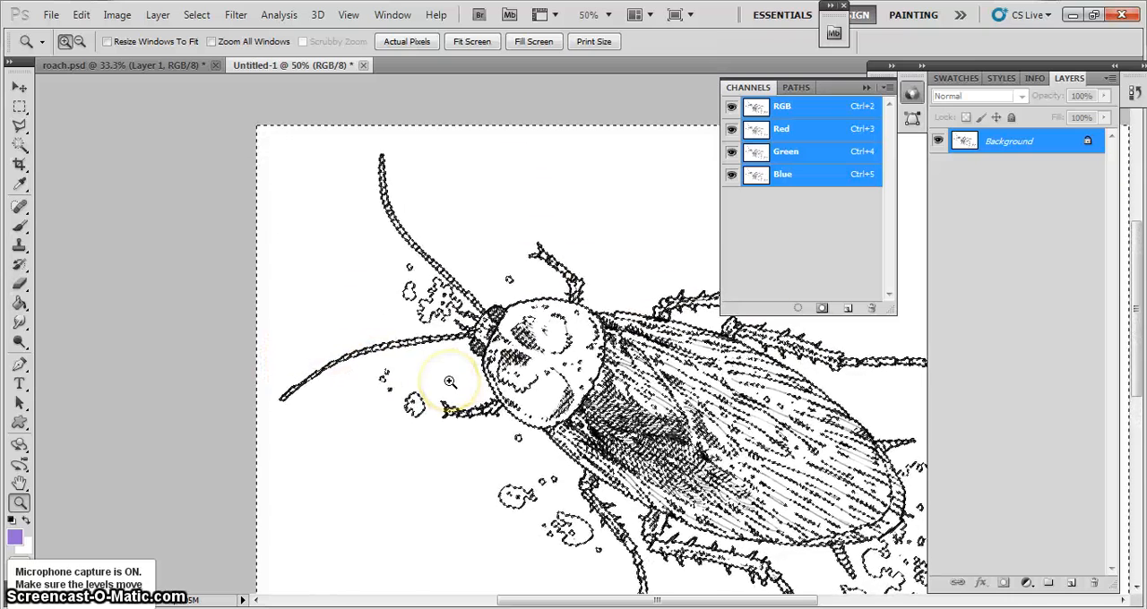
pyautogui.hotkey('ctrl', 'd')
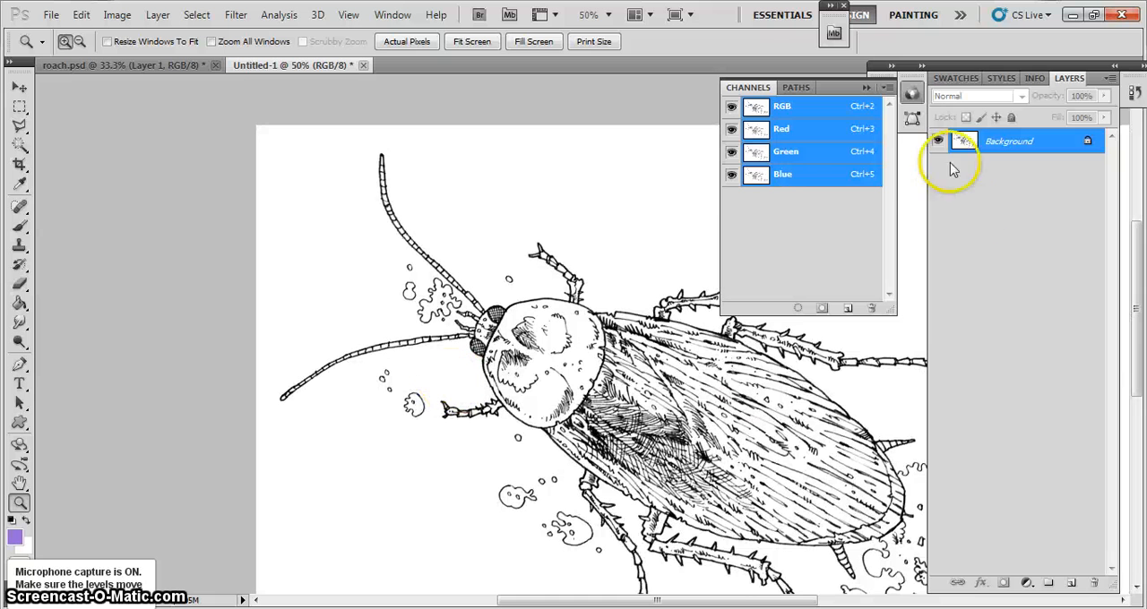
# View the Red channel on its own and make the Green and Blue channels visible again
pyautogui.click(792, 132)
pyautogui.click(732, 131)
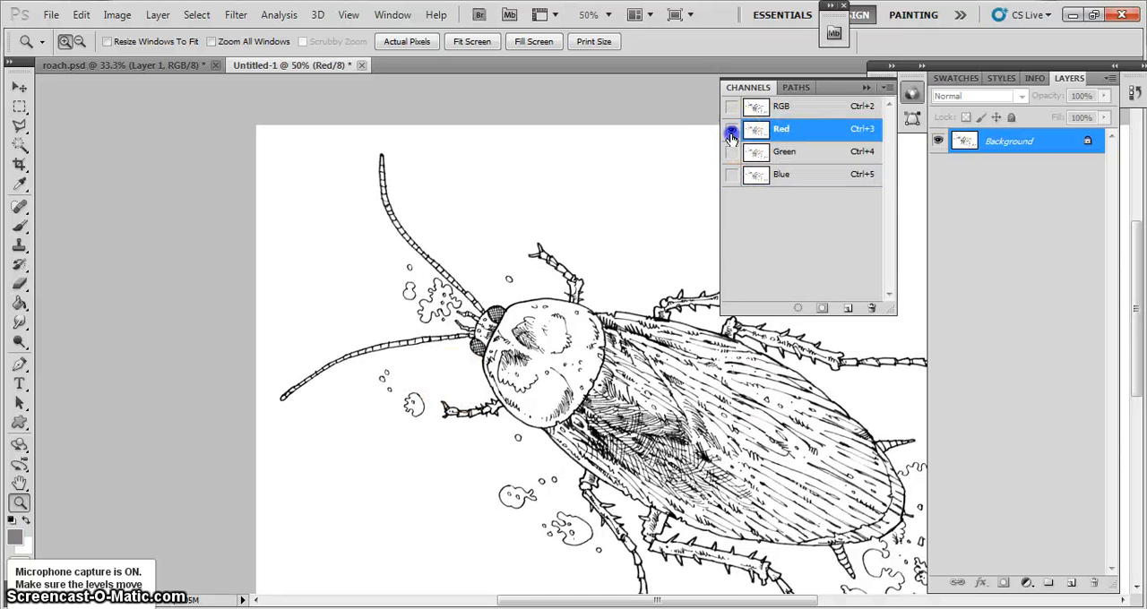
pyautogui.click(731, 154)
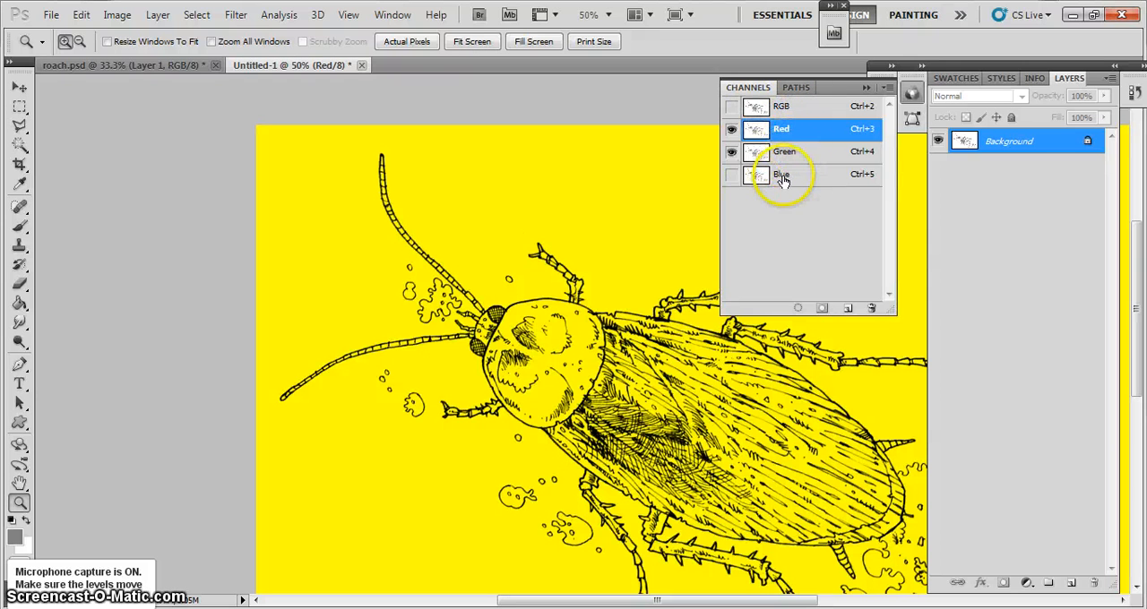
pyautogui.click(731, 174)
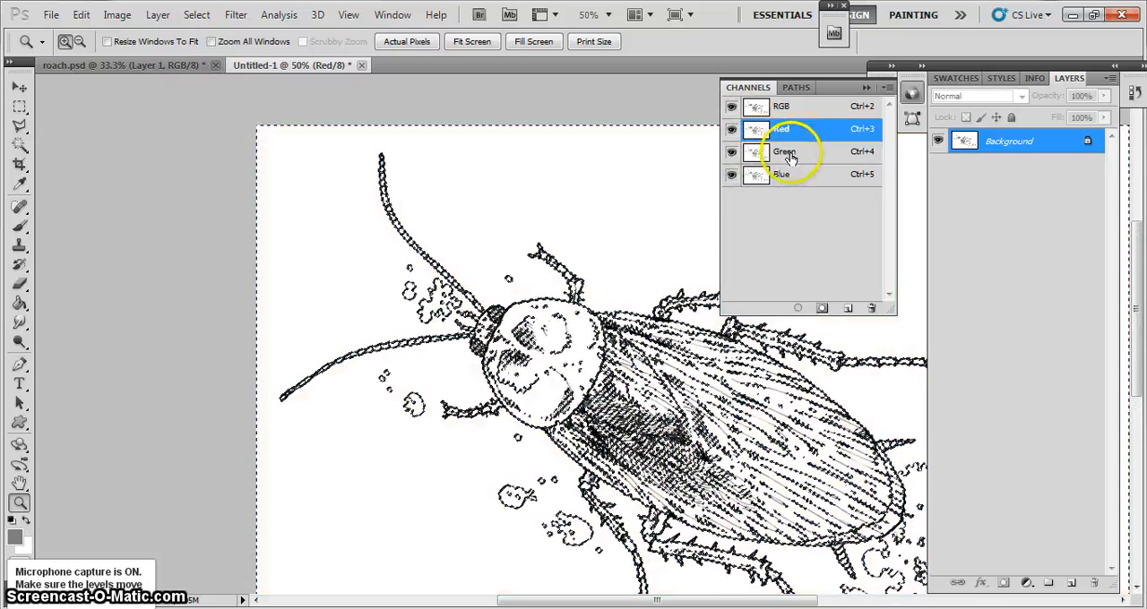
# Try loading a colour channel as a selection once more and deselect it
pyautogui.click(731, 174)
pyautogui.click(731, 169)
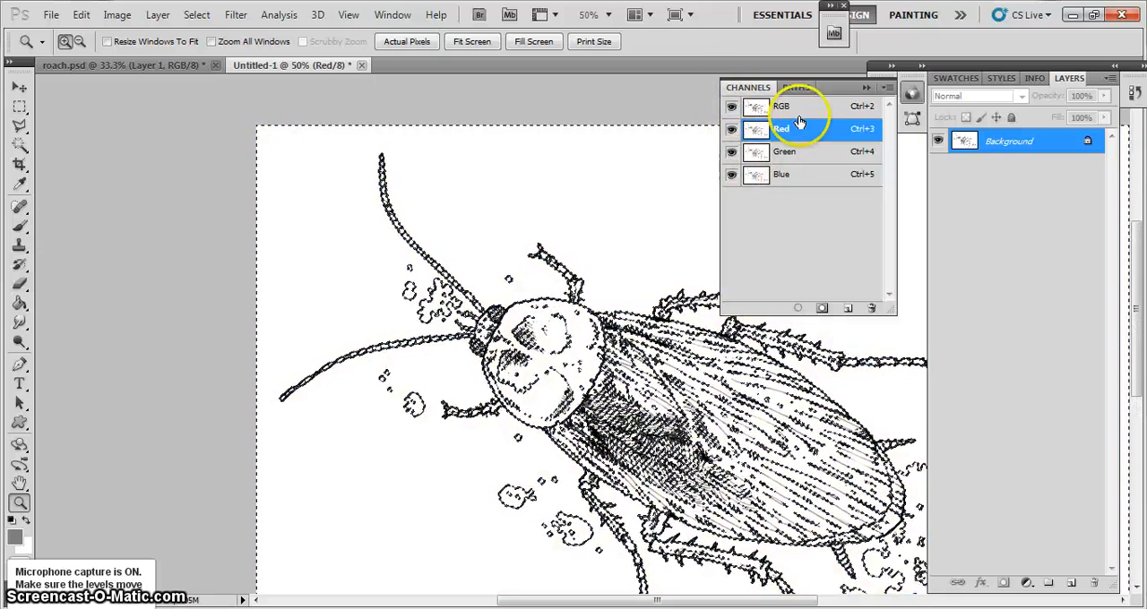
pyautogui.click(798, 238)
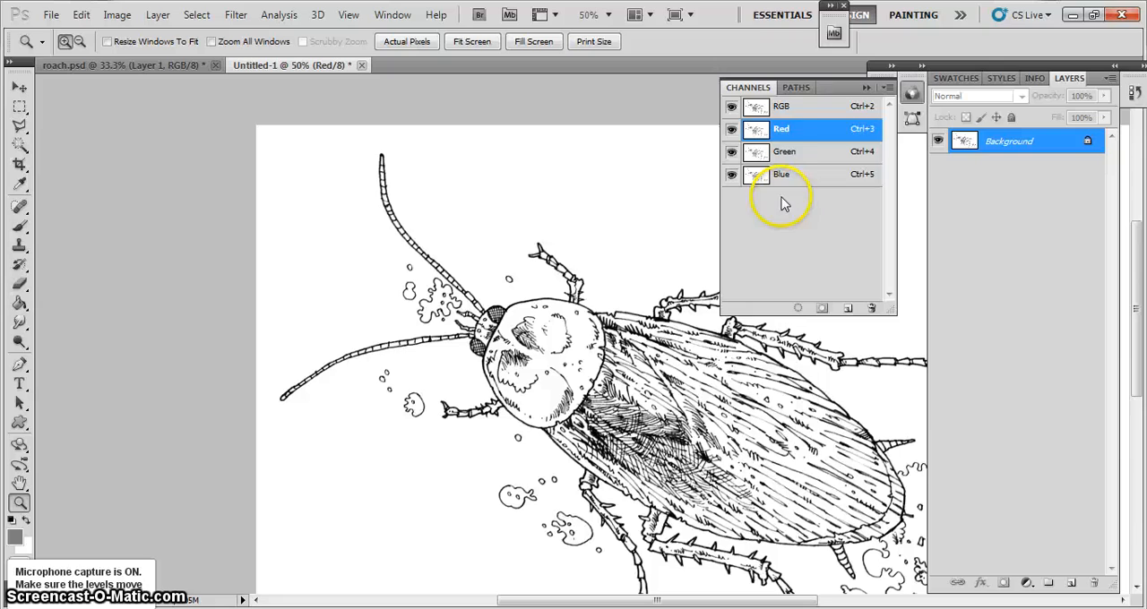
# Load the Green channel as a selection and invert it to select the black line work
pyautogui.keyDown('ctrl'); pyautogui.click(787, 155); pyautogui.keyUp('ctrl')
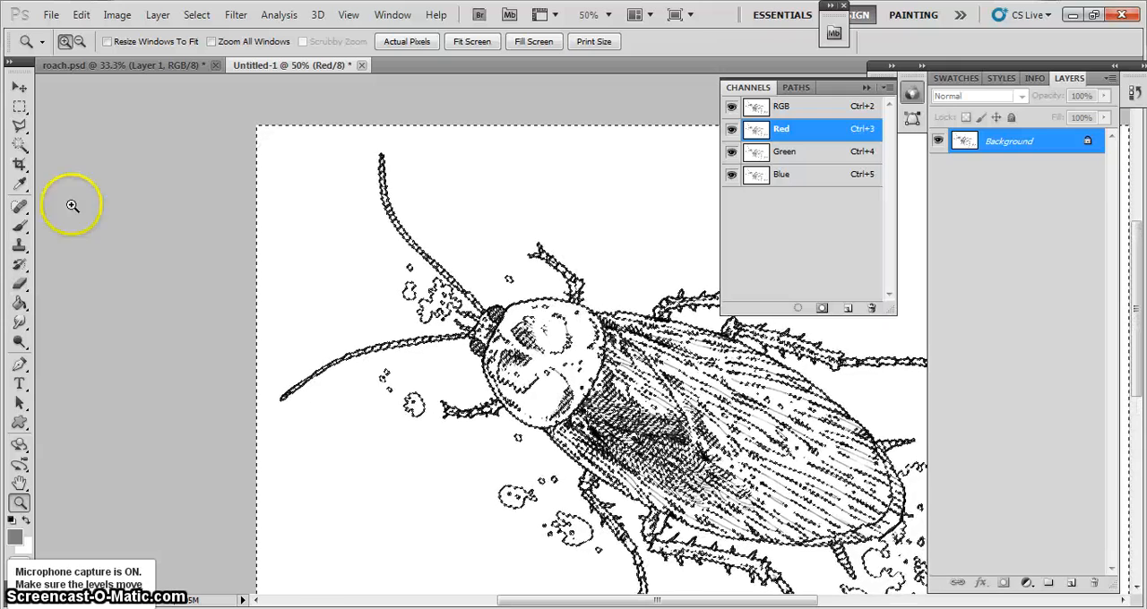
pyautogui.click(197, 15)
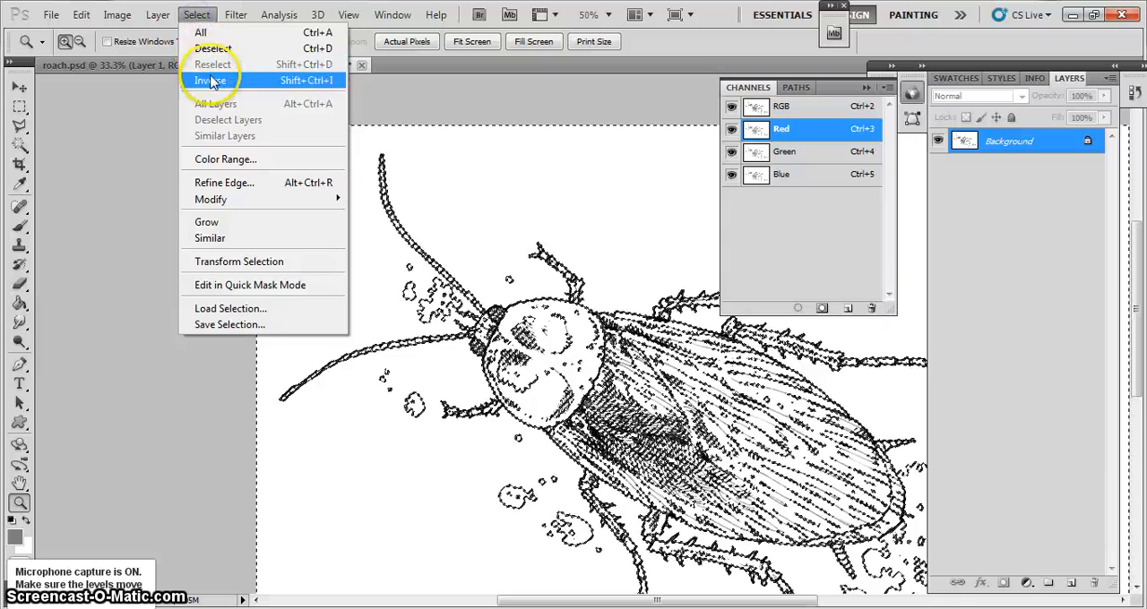
pyautogui.click(209, 76)
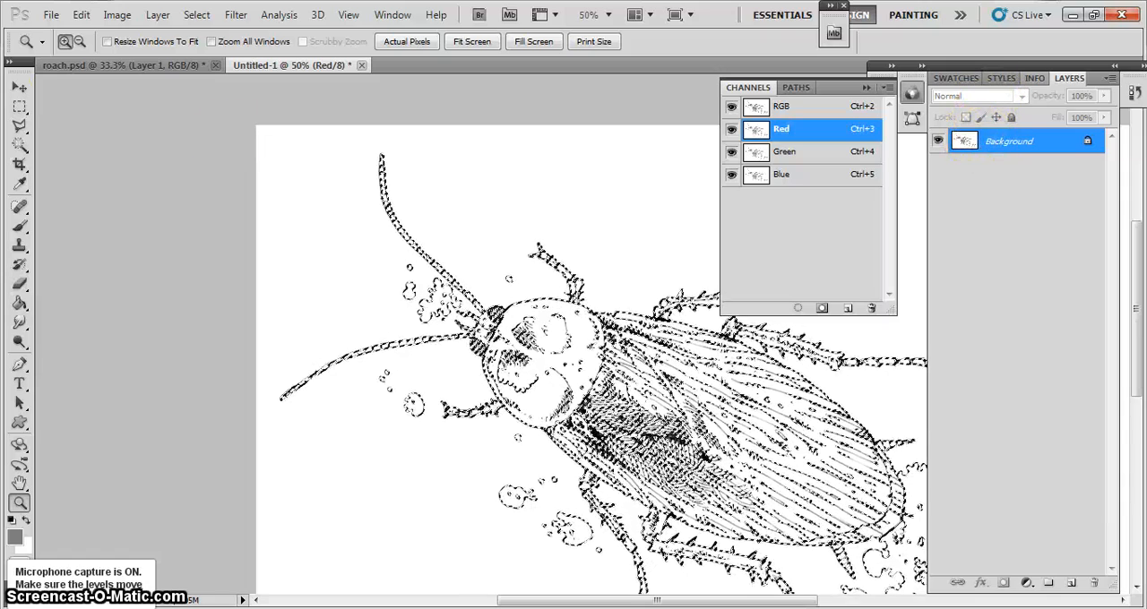
# Add a new empty layer above the Background while keeping the line-work selection active
pyautogui.click(158, 14)
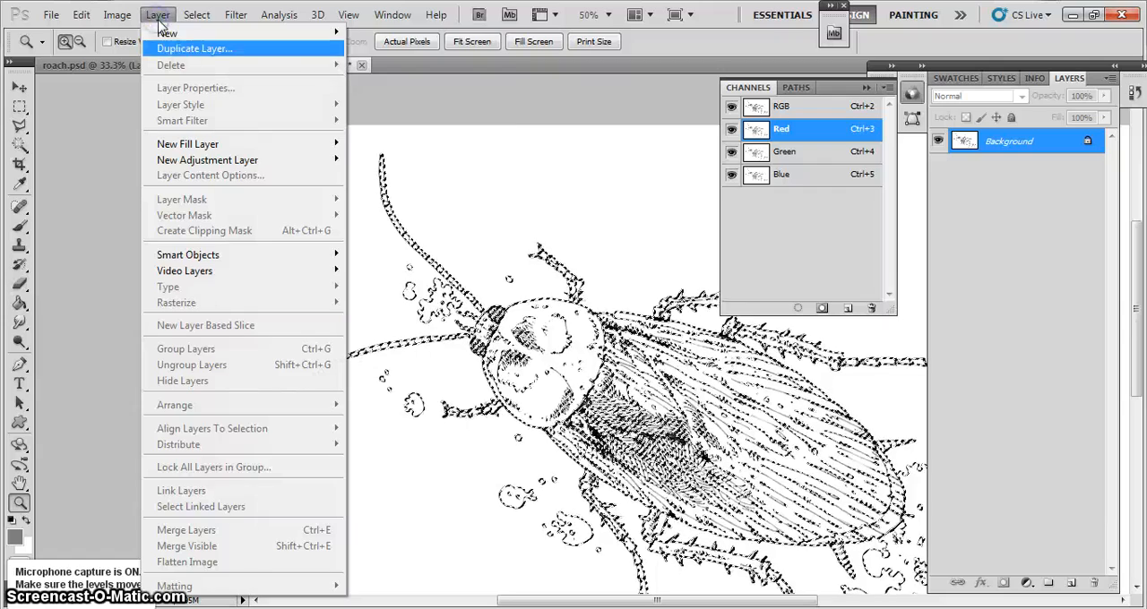
pyautogui.moveTo(178, 34)
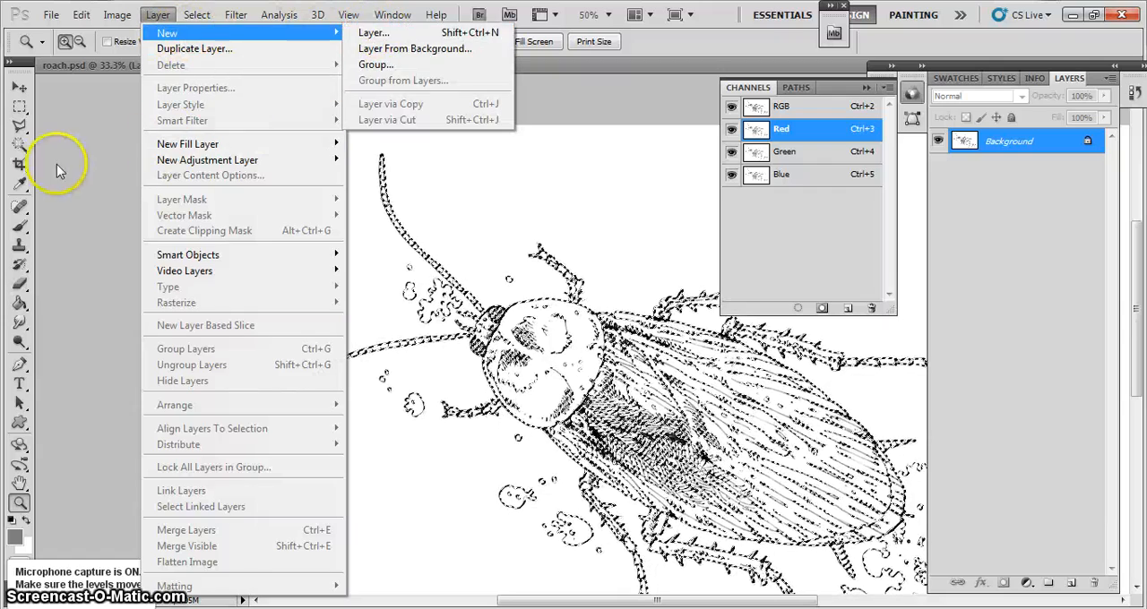
pyautogui.press('Escape')
pyautogui.press('Escape')
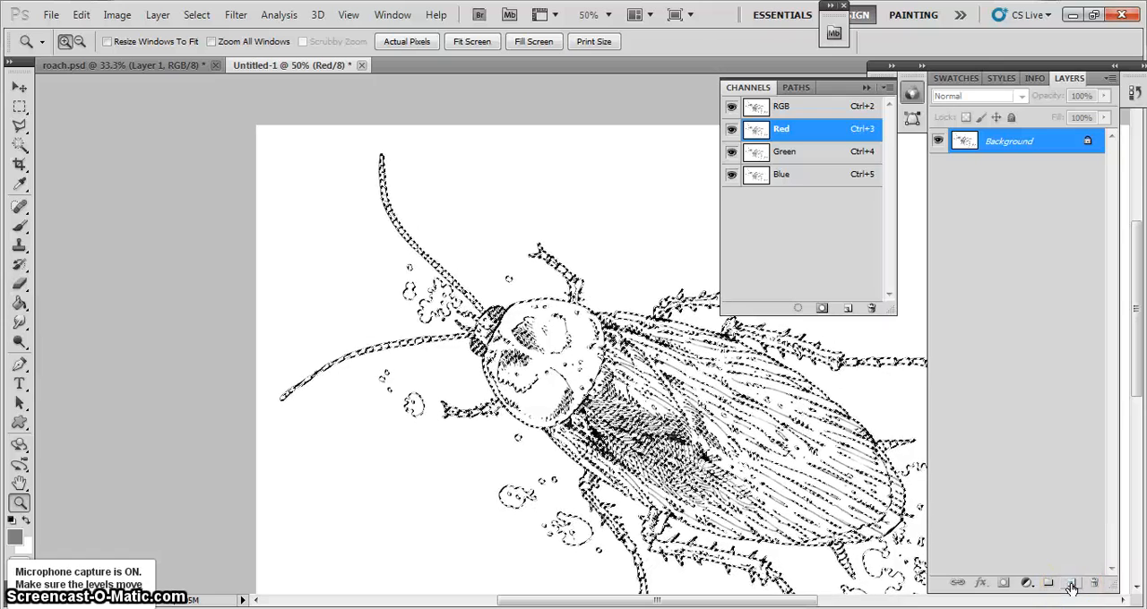
pyautogui.click(1071, 584)
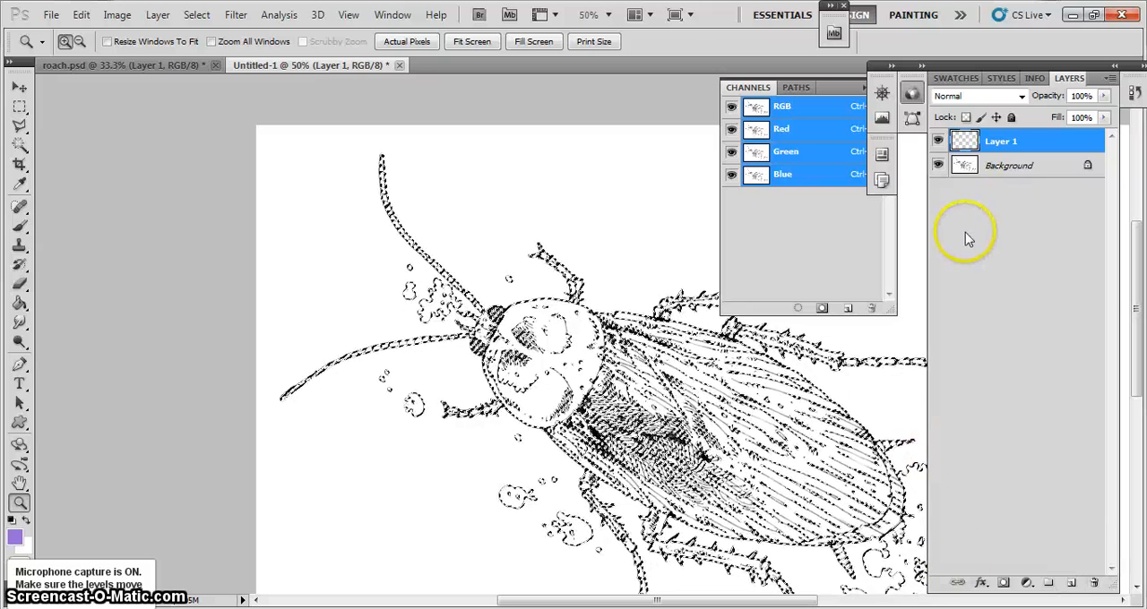
# Fill the line-work selection on Layer 1 with black (000000) using the Paint Bucket and deselect it
pyautogui.click(999, 167)
pyautogui.click(1000, 145)
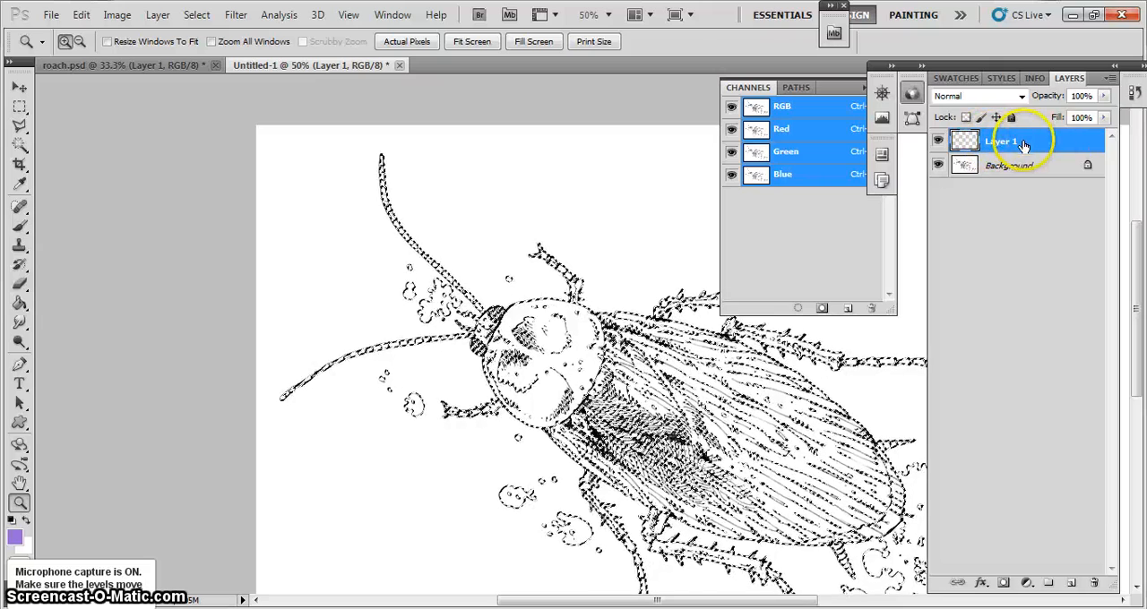
pyautogui.click(20, 304)
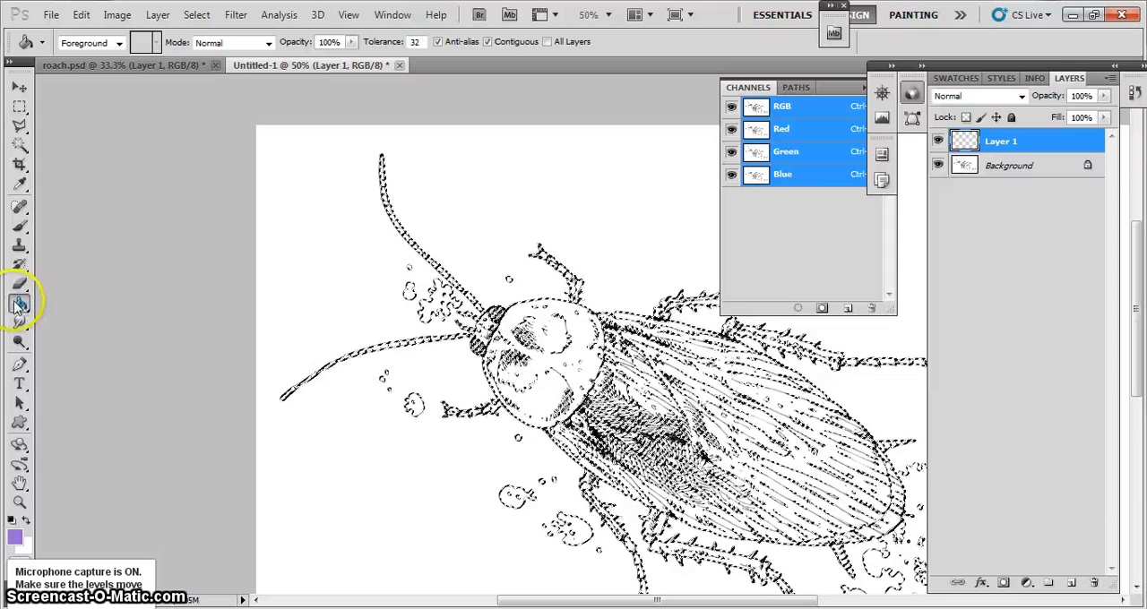
pyautogui.click(15, 538)
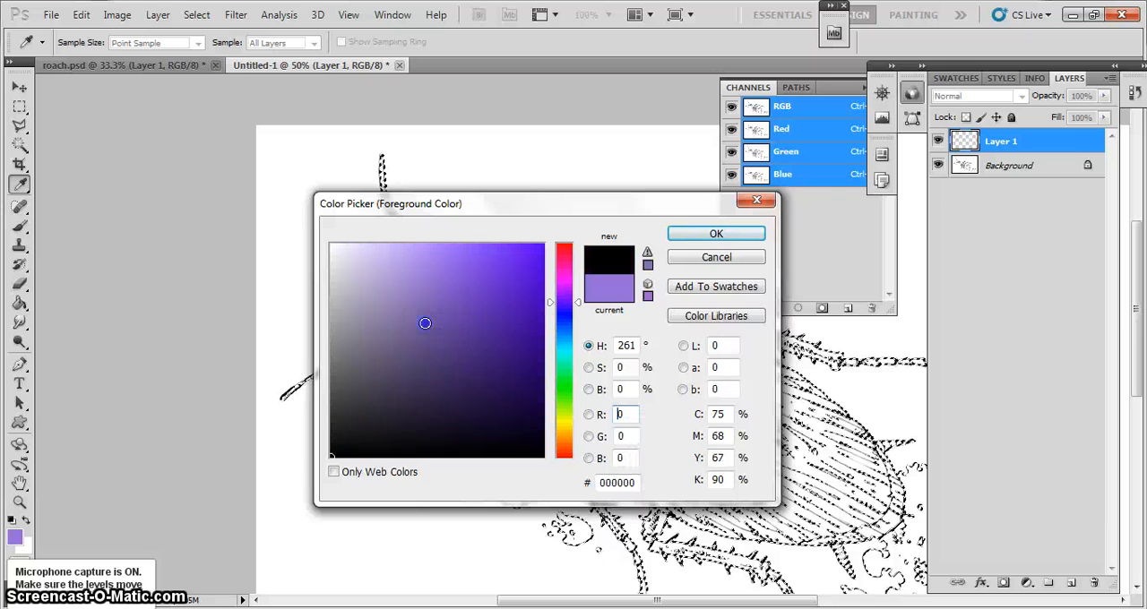
pyautogui.click(686, 234)
pyautogui.press('g')
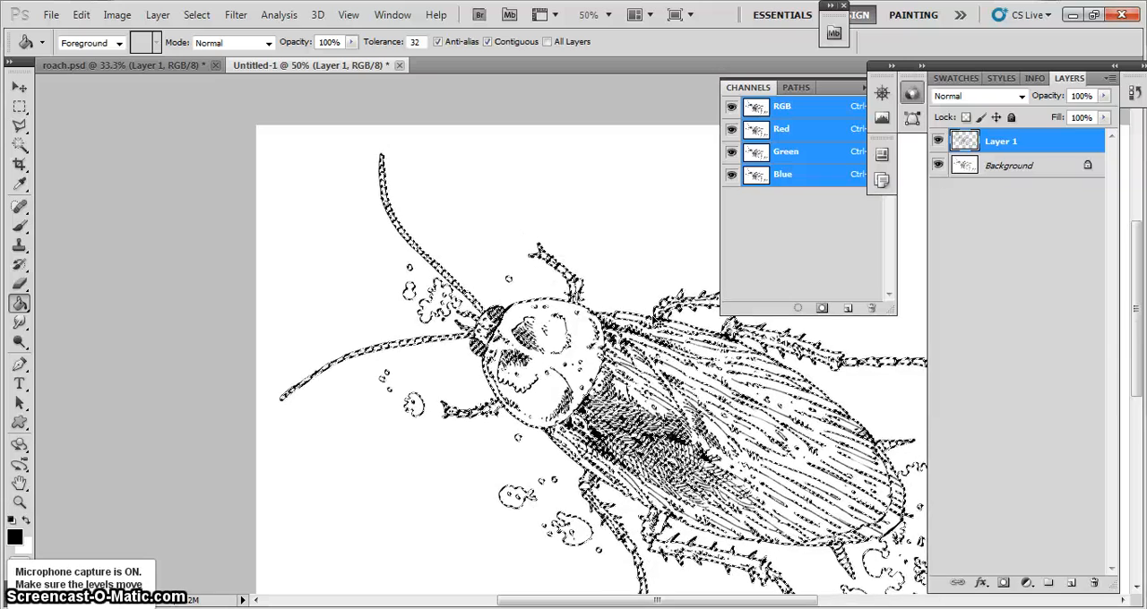
pyautogui.hotkey('ctrl', 'd')
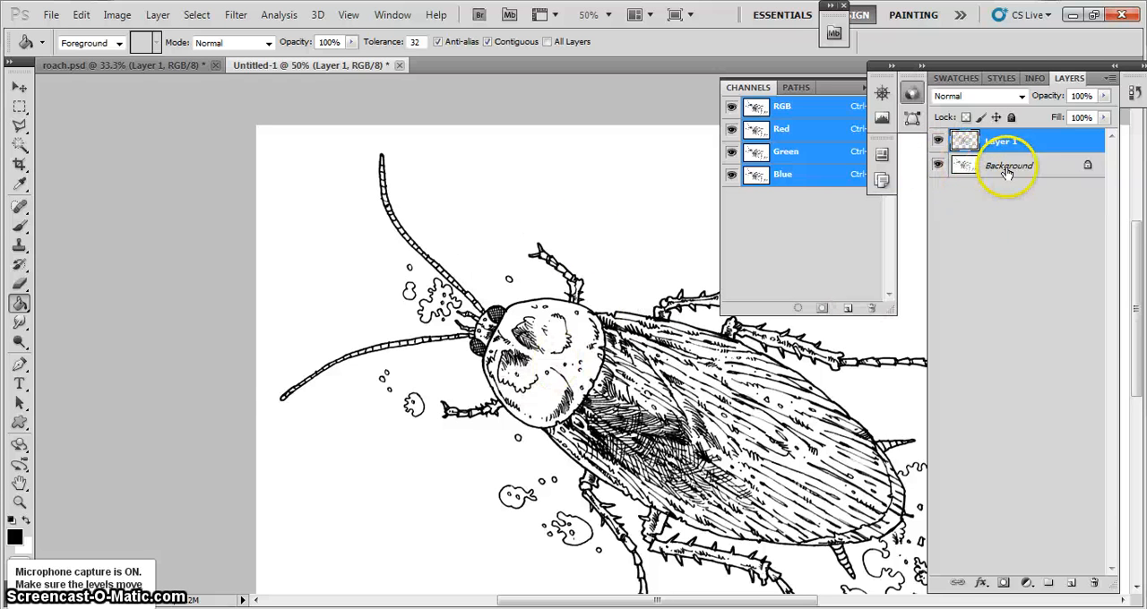
# Hide the Background layer and add a new empty layer directly beneath the line-art layer
pyautogui.click(937, 168)
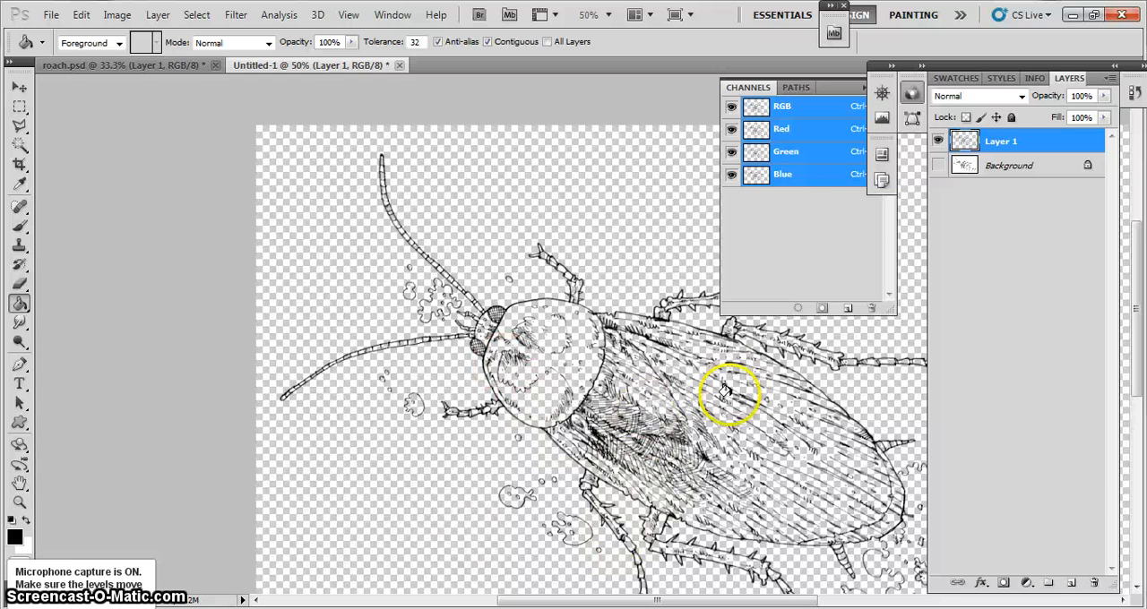
pyautogui.click(1070, 584)
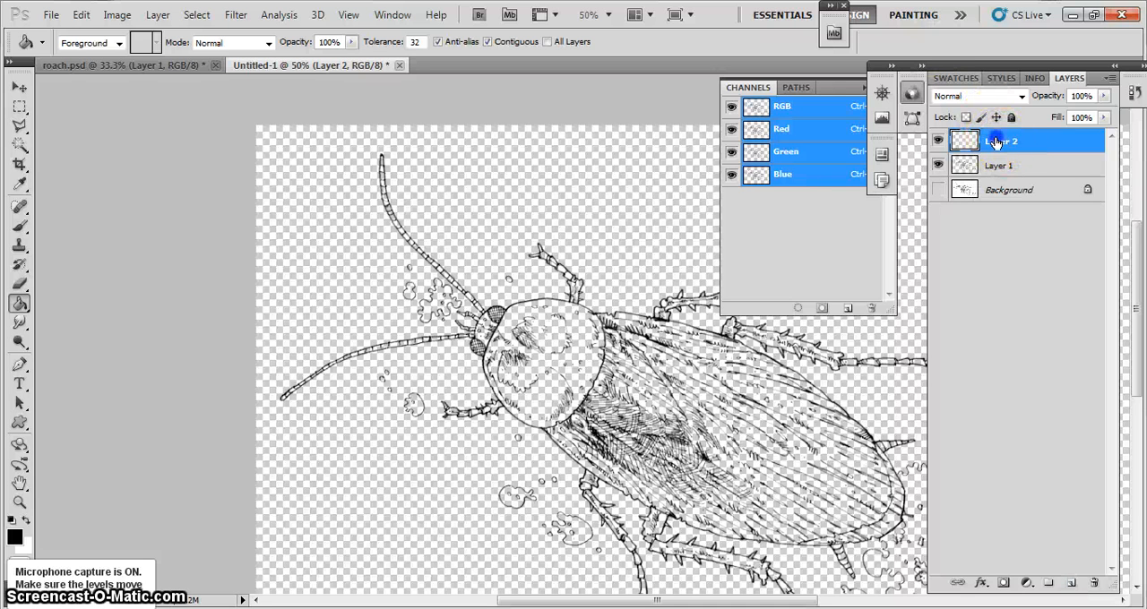
pyautogui.moveTo(995, 144); pyautogui.dragTo(986, 171)
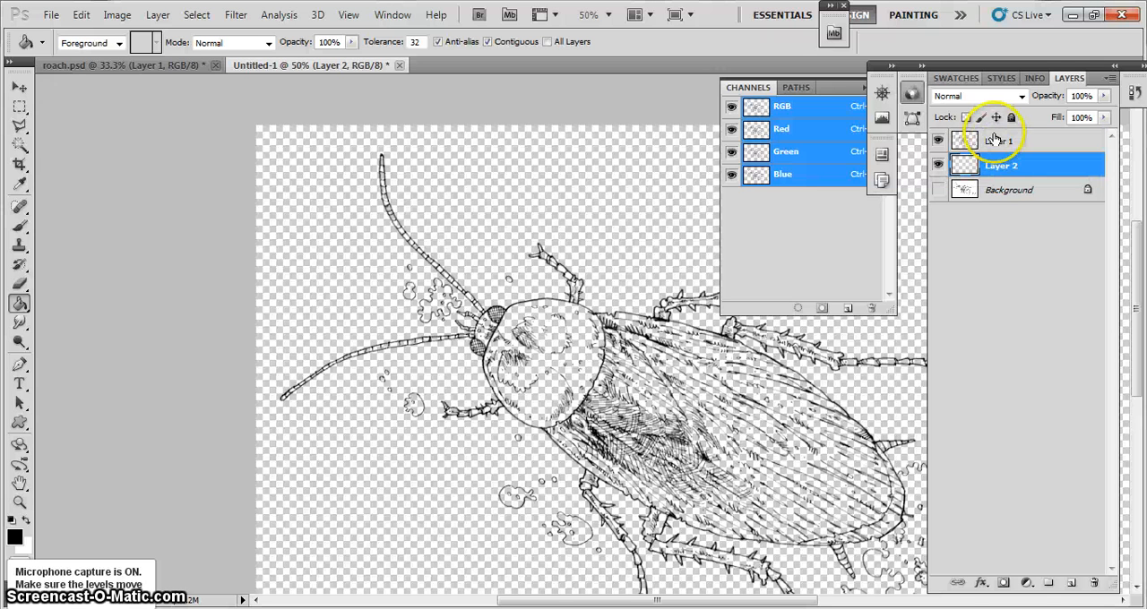
# Toggle the visibility of Layer 1 to check the separated line art
pyautogui.click(939, 142)
pyautogui.click(938, 141)
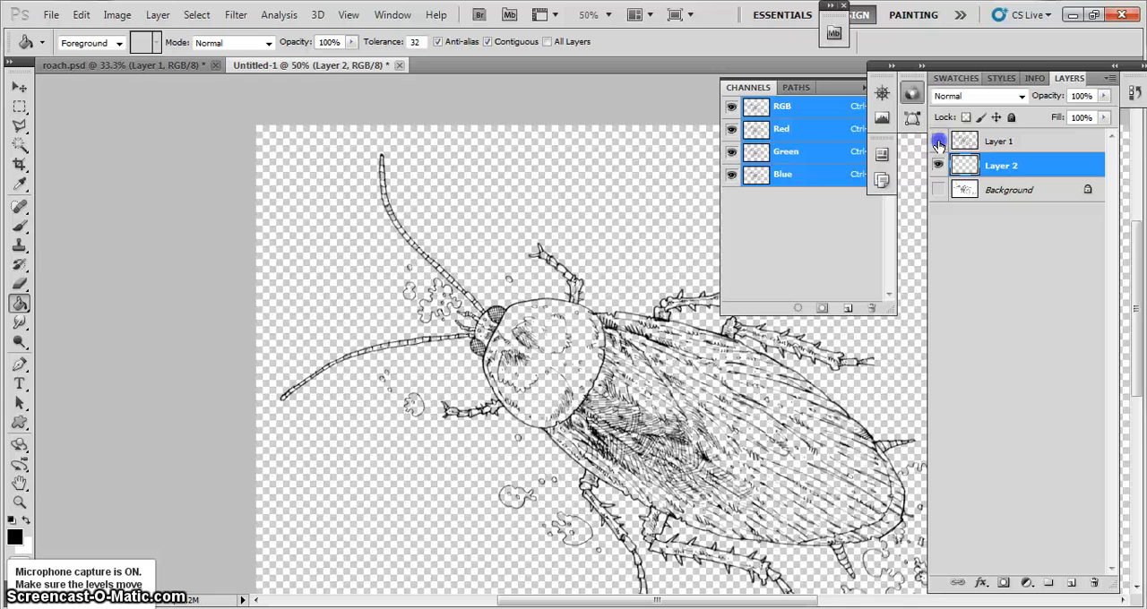
pyautogui.click(938, 142)
pyautogui.click(938, 142)
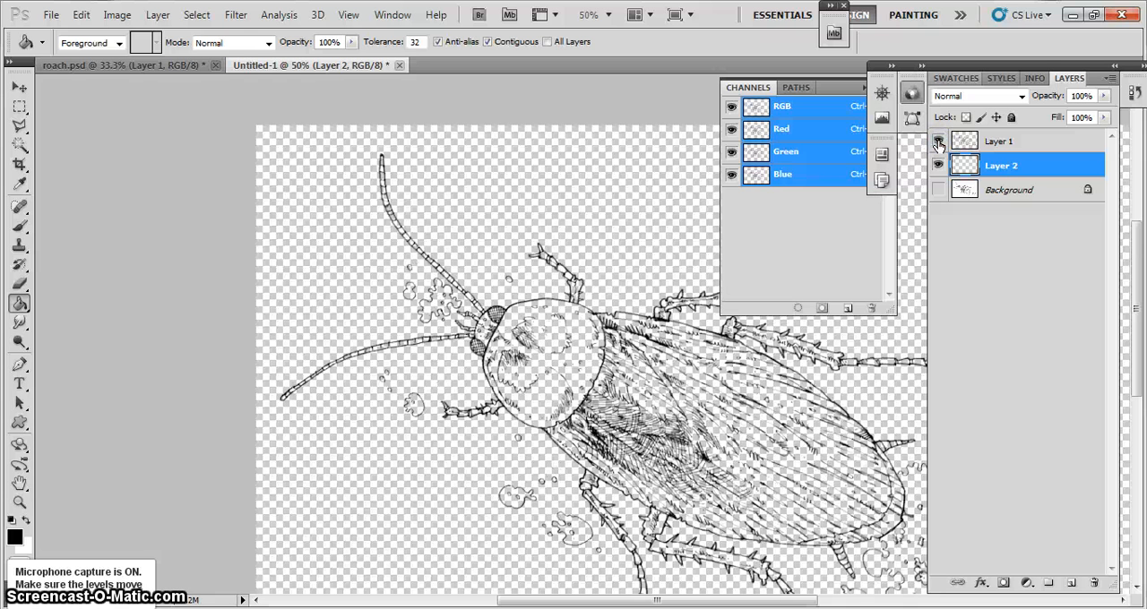
# Rename the line-art layer "ink" and the empty layer beneath it "white"
pyautogui.click(998, 145)
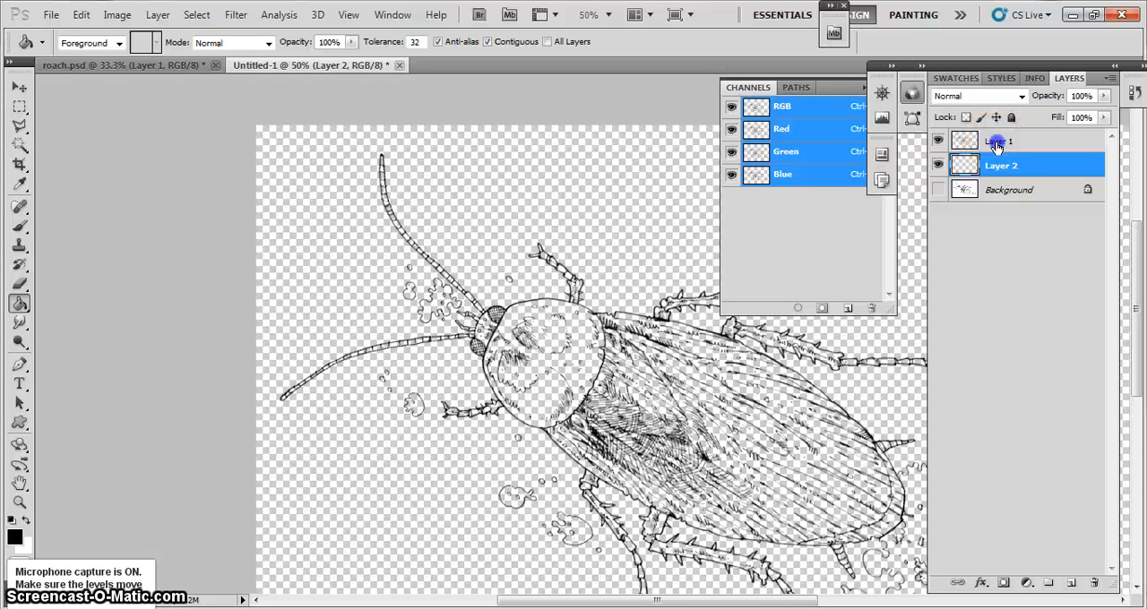
pyautogui.doubleClick(997, 144)
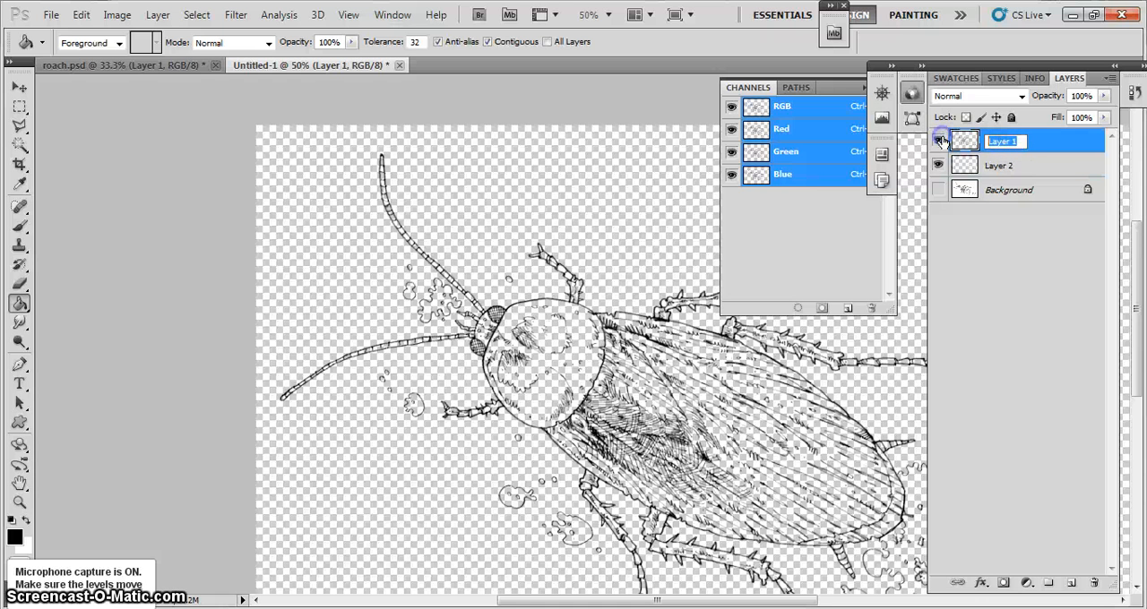
pyautogui.press('Return')
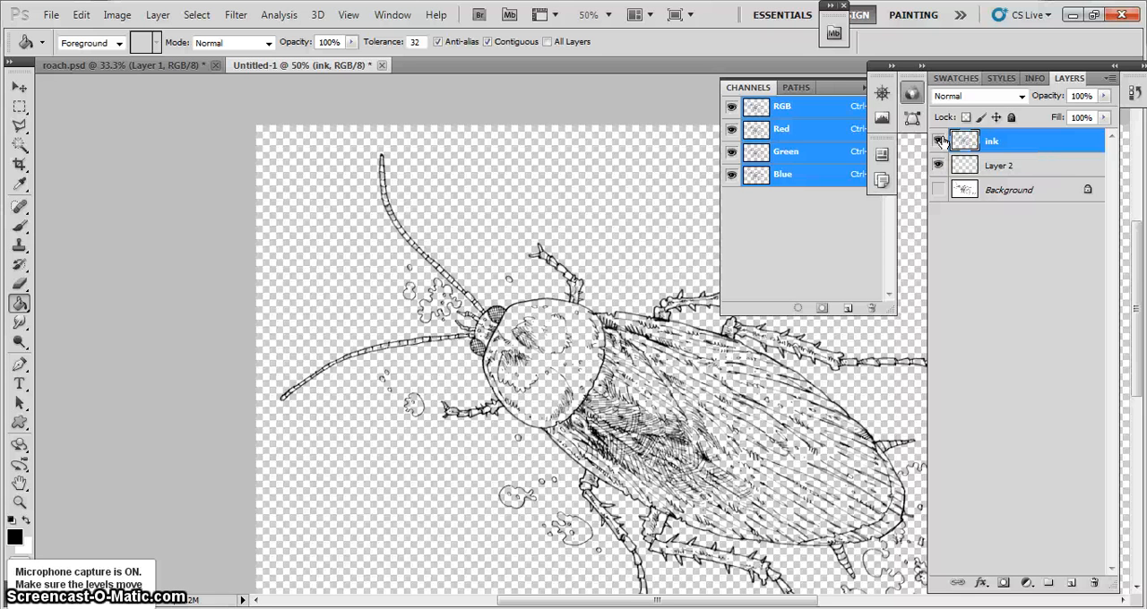
pyautogui.click(998, 168)
pyautogui.doubleClick(997, 169)
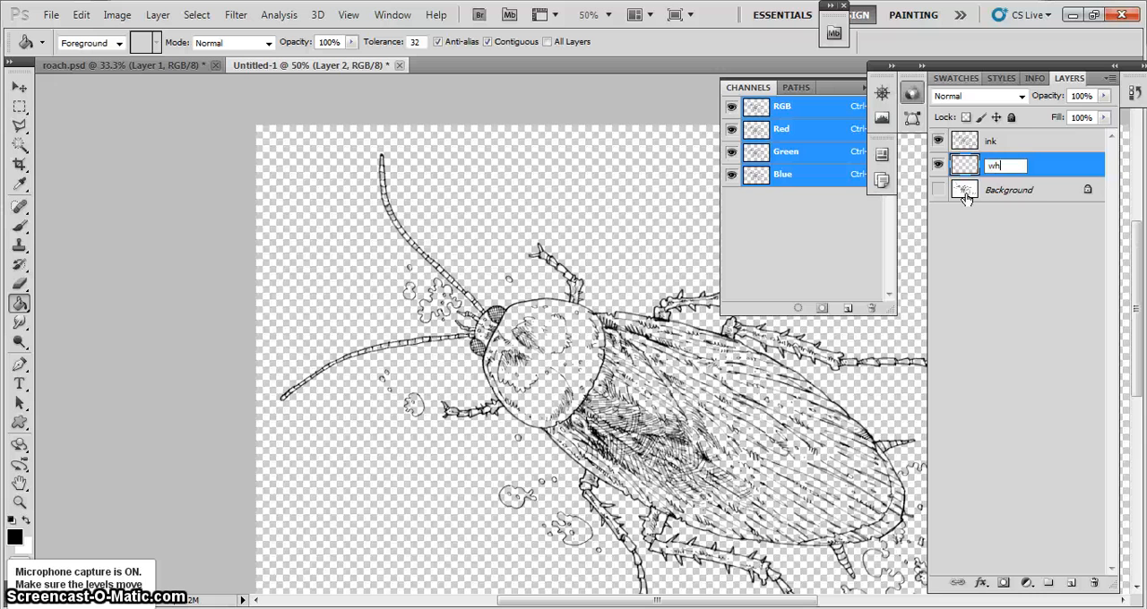
pyautogui.press('Return')
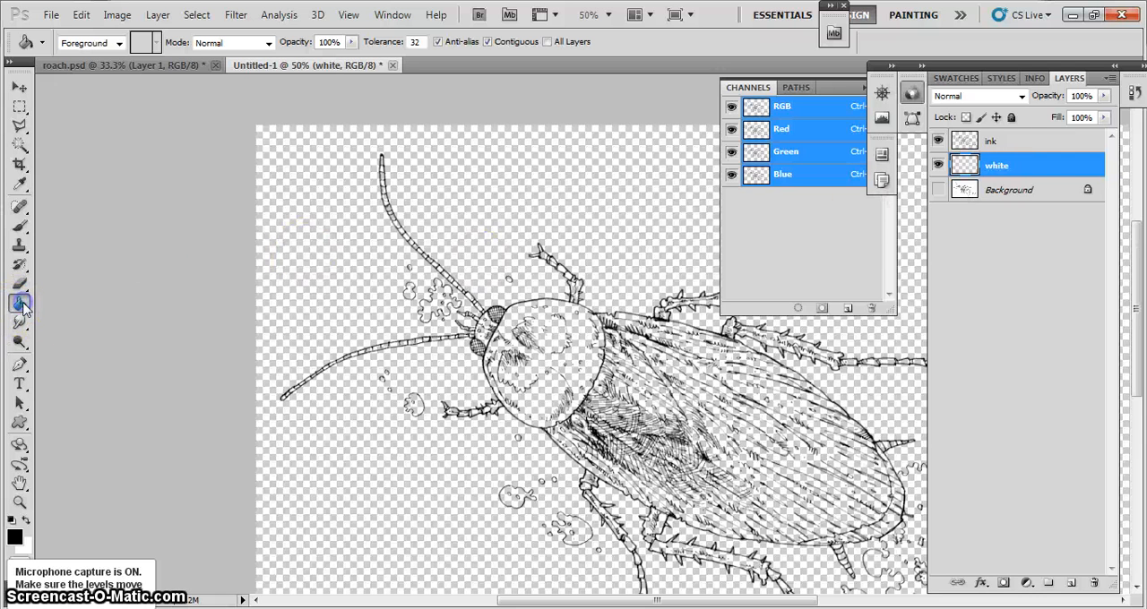
# Set the foreground colour to white (ffffff) and fill the whole "white" layer with it
pyautogui.click(15, 540)
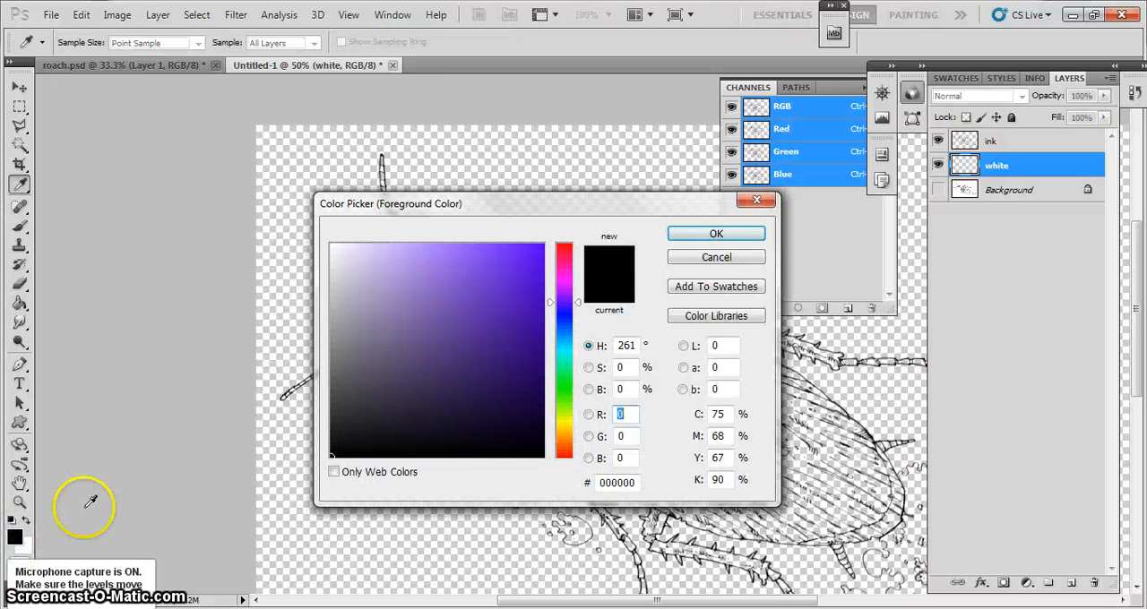
pyautogui.moveTo(394, 325); pyautogui.dragTo(320, 188)
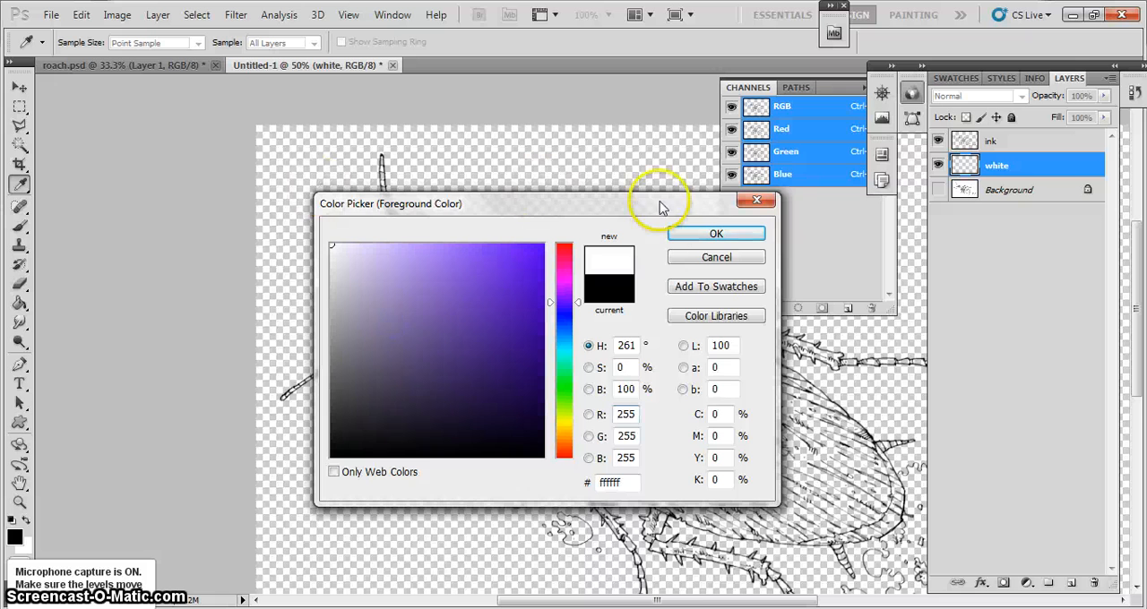
pyautogui.click(679, 236)
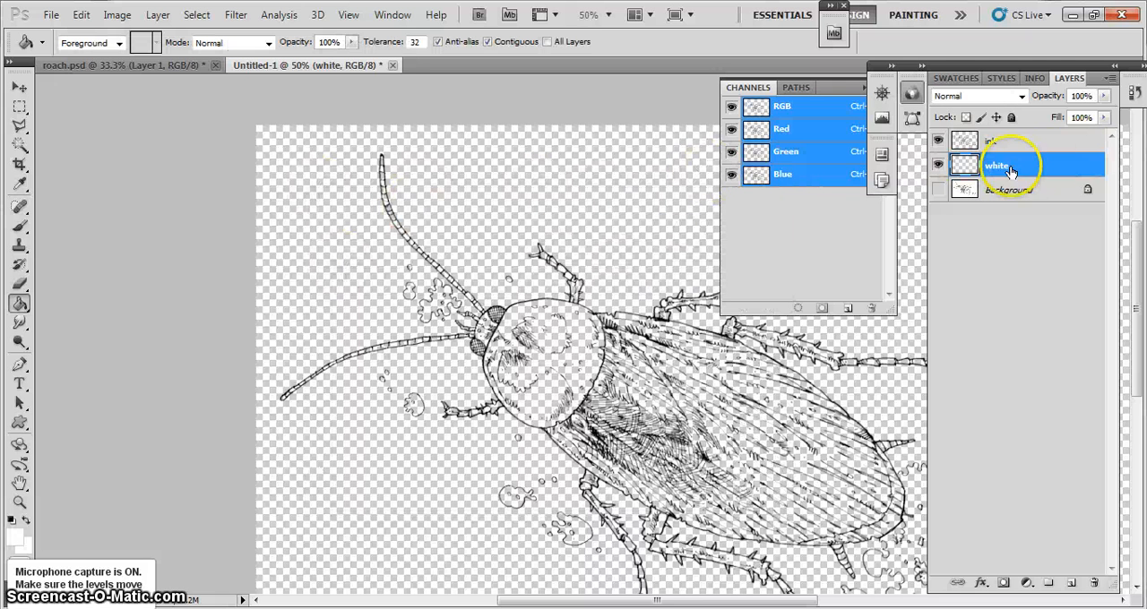
pyautogui.click(486, 188)
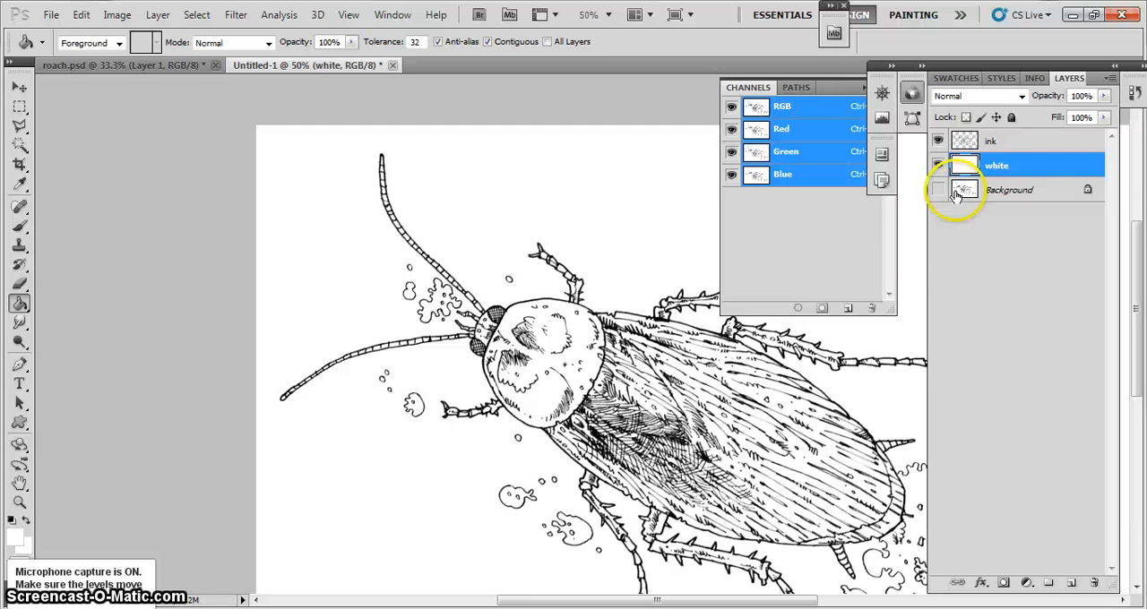
# Toggle the visibility of the "ink" and "white" layers in turn to compare their contents
pyautogui.click(938, 140)
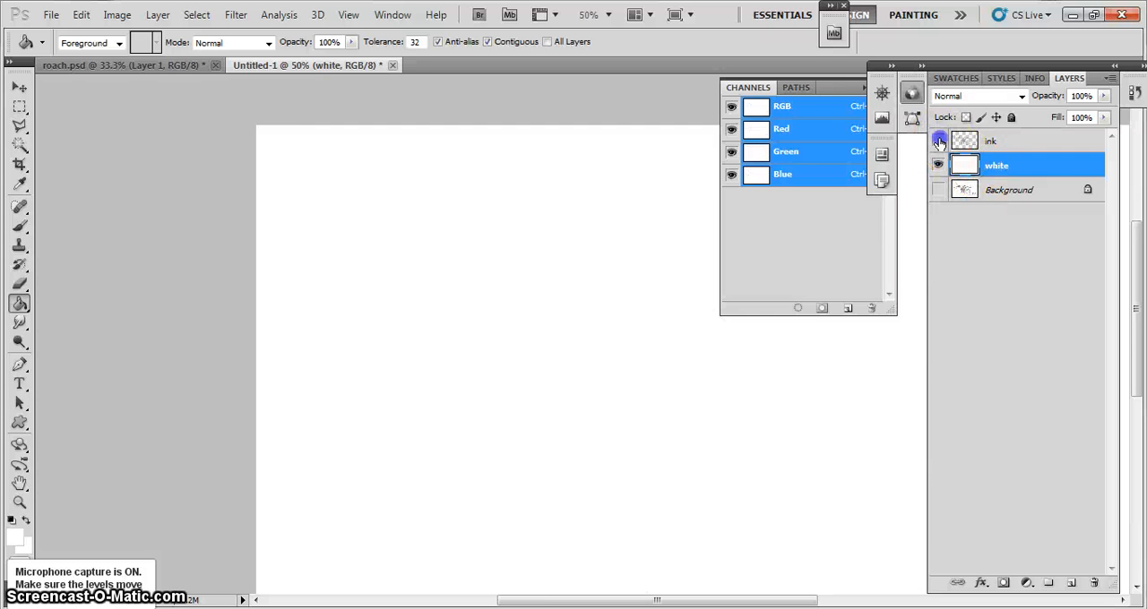
pyautogui.click(938, 141)
pyautogui.click(938, 166)
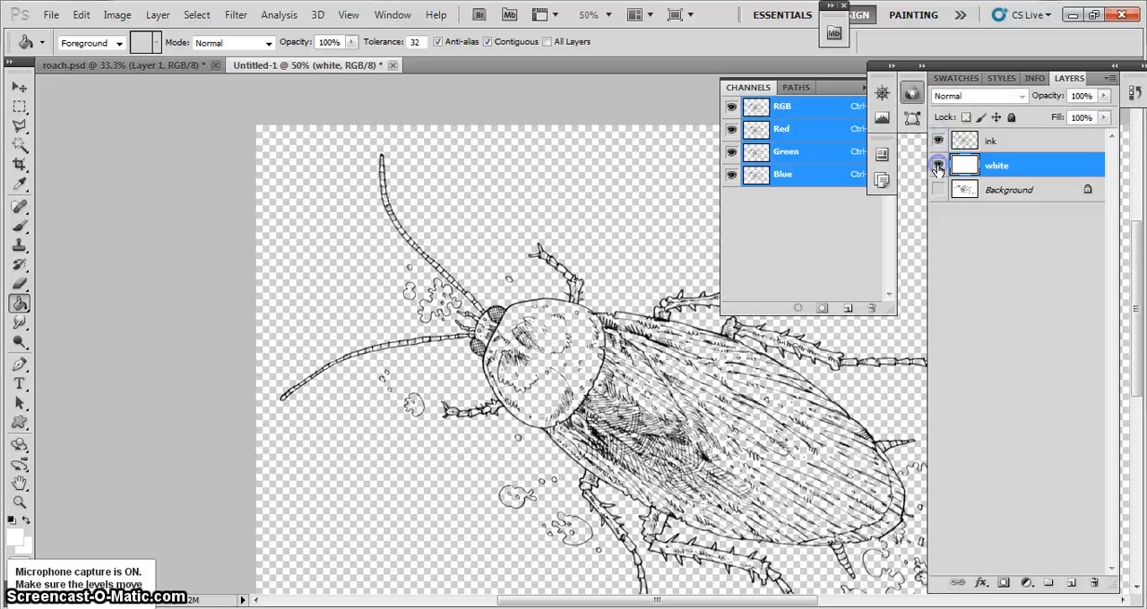
pyautogui.click(937, 166)
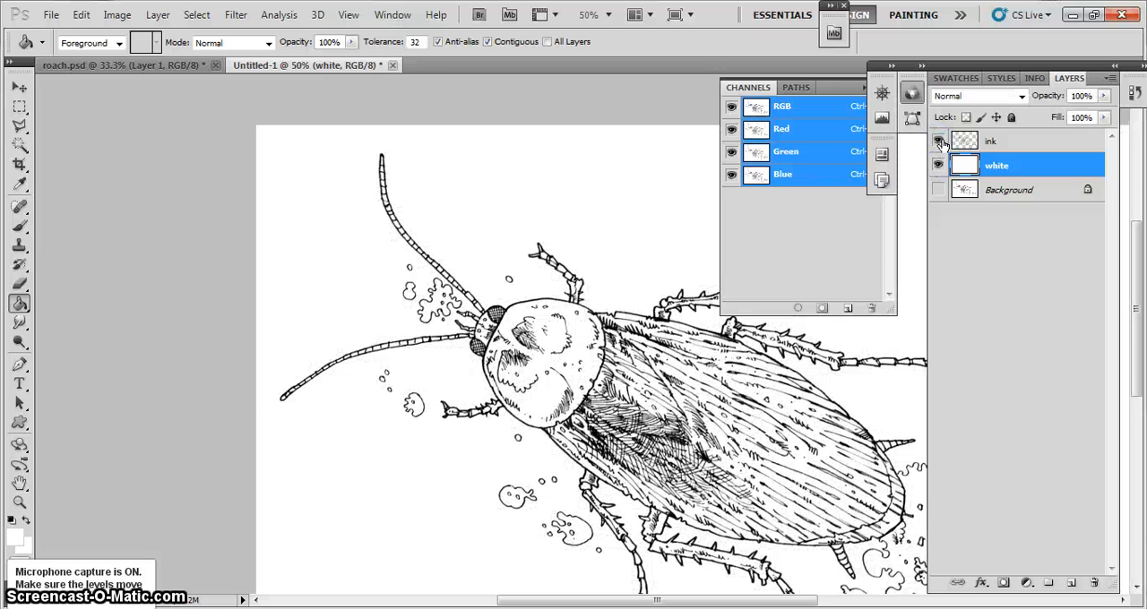
# Add a new layer between "ink" and "white" and ready the Brush tool with a bright green foreground colour
pyautogui.click(1071, 583)
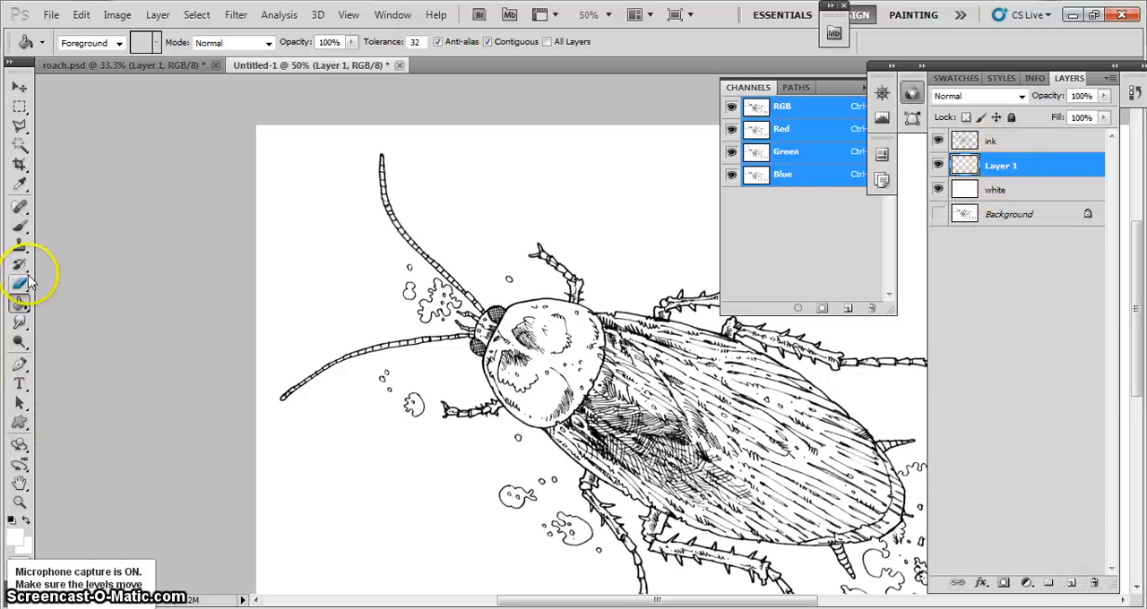
pyautogui.click(19, 227)
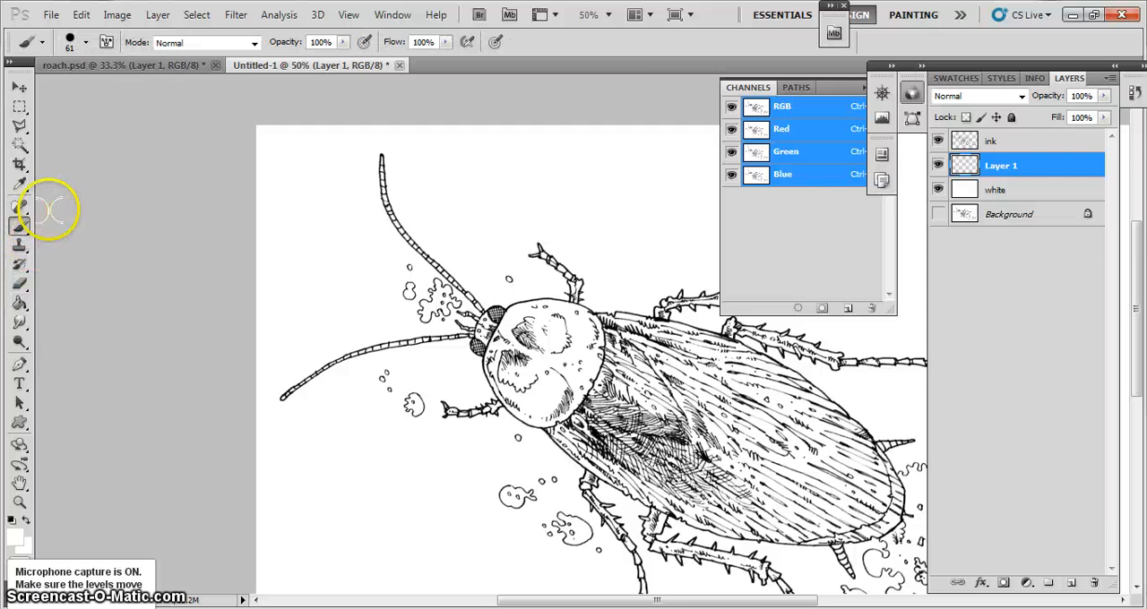
pyautogui.click(14, 538)
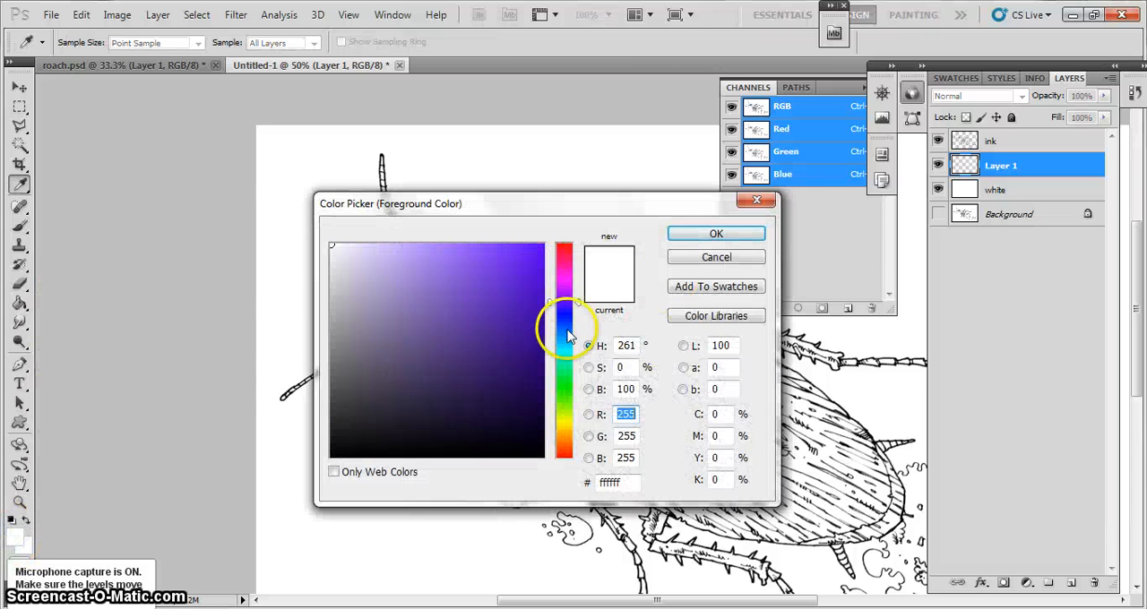
pyautogui.click(564, 377)
pyautogui.click(510, 244)
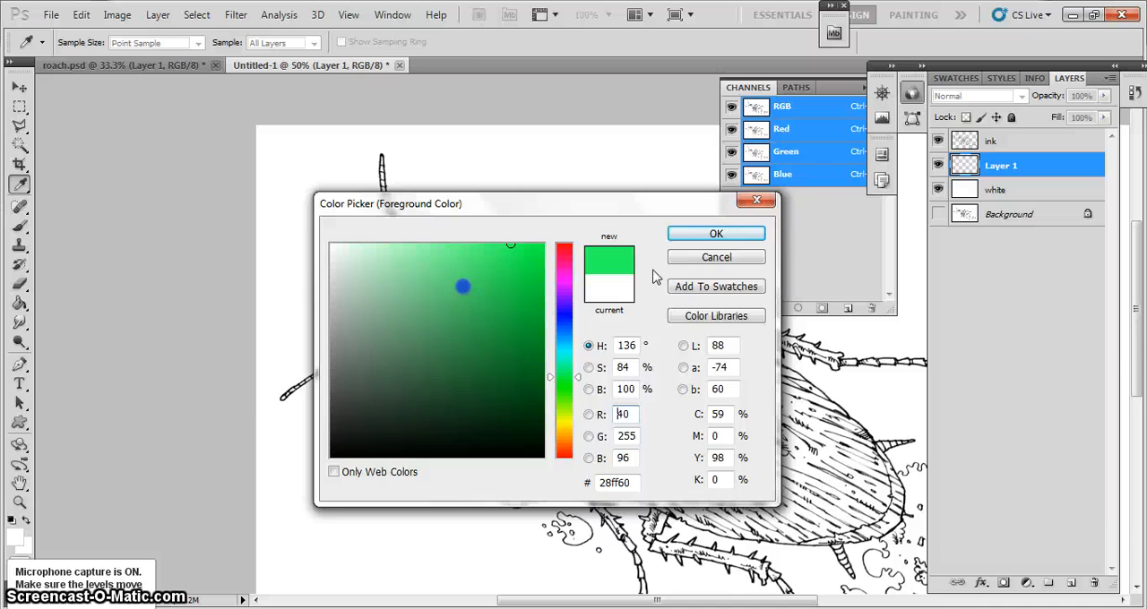
pyautogui.click(714, 233)
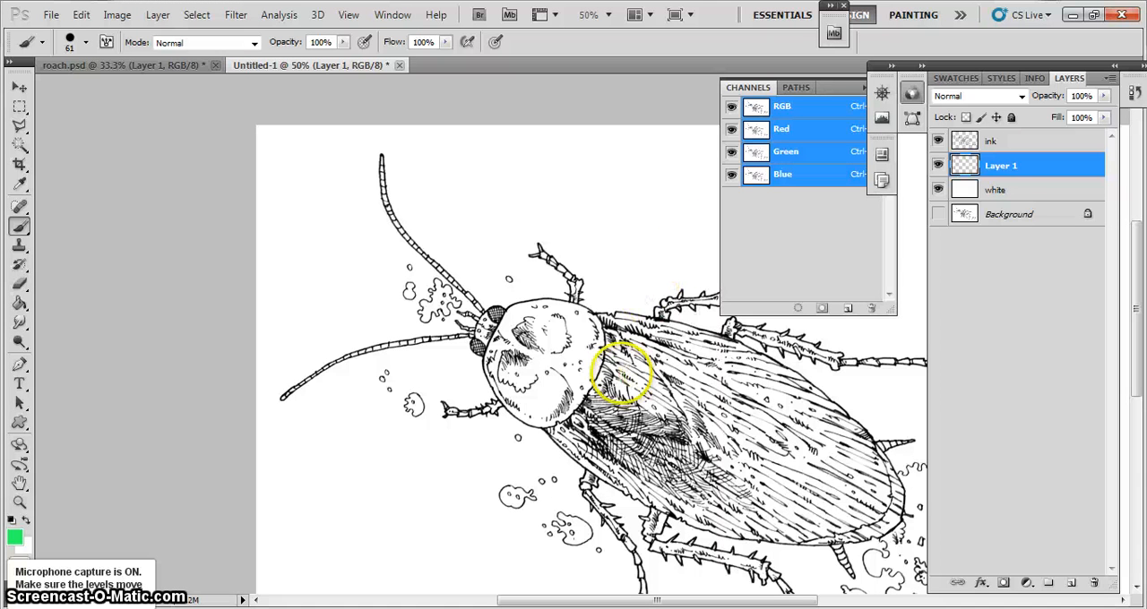
# Try painting green brush strokes on Layer 1 across the cockroach's head and the front of its wings
pyautogui.click(606, 374)
pyautogui.moveTo(605, 375)
pyautogui.mouseDown()
pyautogui.moveTo(566, 384)
pyautogui.moveTo(618, 333)
pyautogui.moveTo(650, 361)
pyautogui.moveTo(607, 375)
pyautogui.mouseUp()
pyautogui.moveTo(643, 424); pyautogui.dragTo(513, 422)
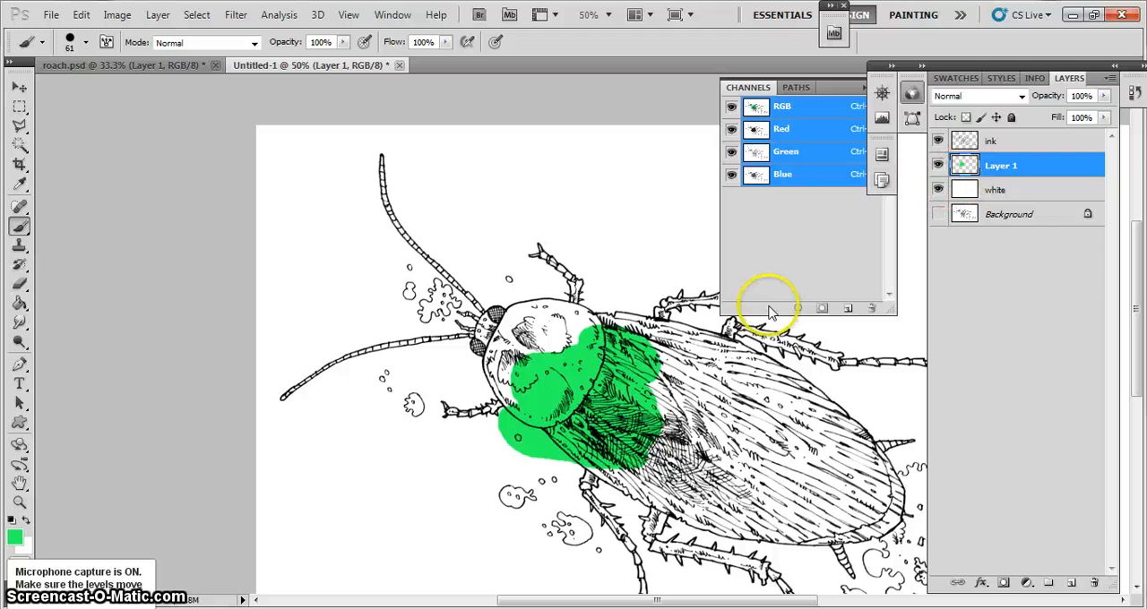
pyautogui.moveTo(541, 343); pyautogui.dragTo(568, 341)
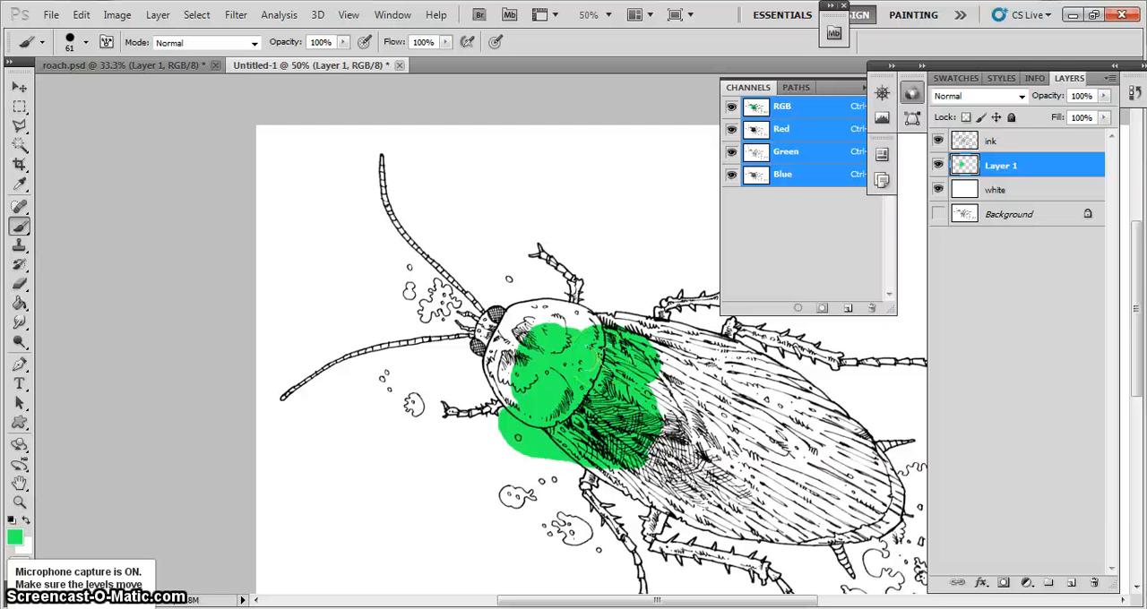
# Undo all the green brush strokes on Layer 1
pyautogui.hotkey('ctrl', 'alt', 'z')
pyautogui.hotkey('ctrl', 'alt', 'z')
pyautogui.hotkey('ctrl', 'alt', 'z')
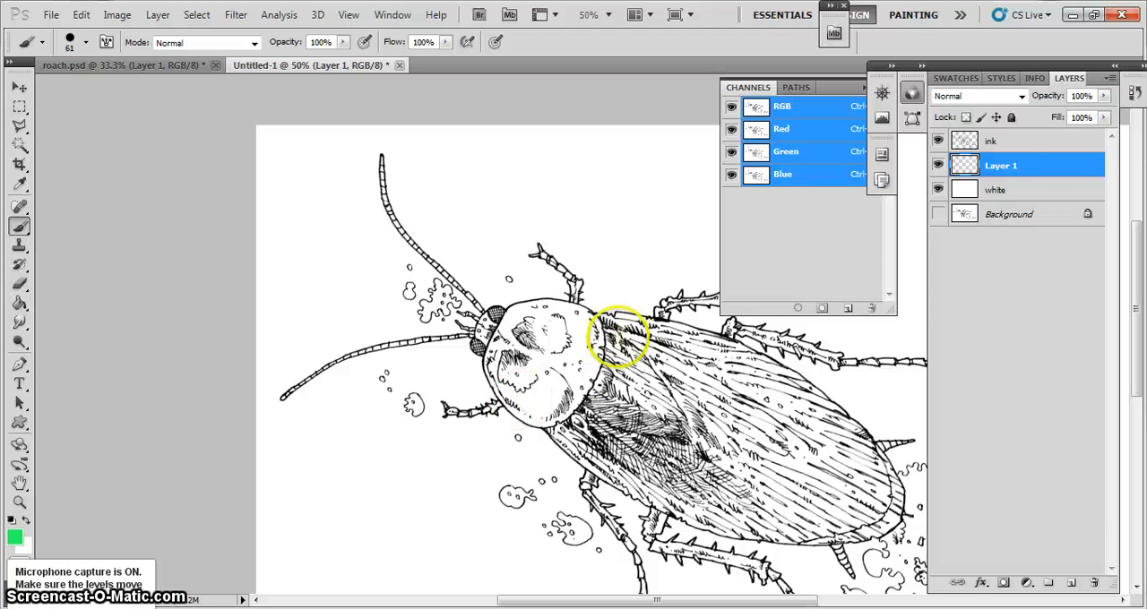
# Select the empty area around the cockroach on the "ink" layer with the Magic Wand, contiguous at tolerance 32
pyautogui.click(1004, 143)
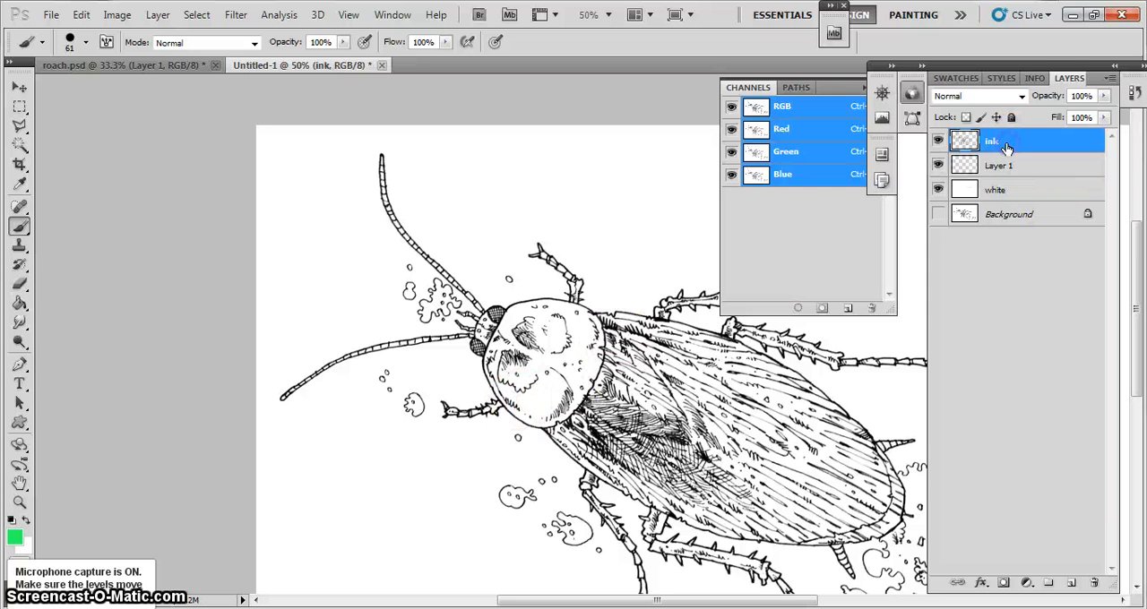
pyautogui.click(19, 145)
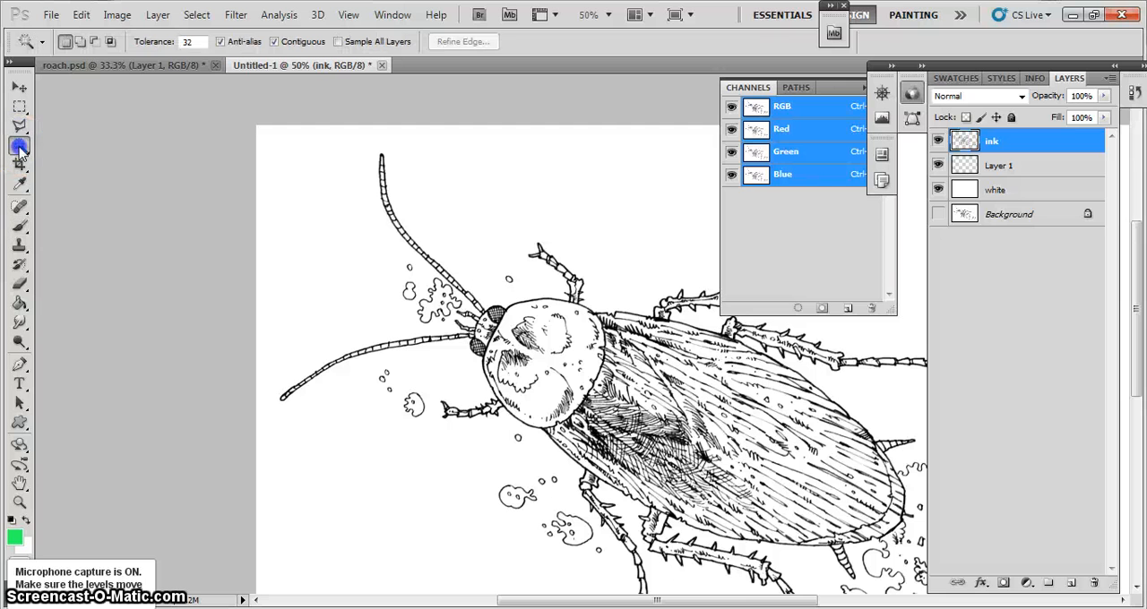
pyautogui.rightClick(20, 145)
pyautogui.click(55, 145)
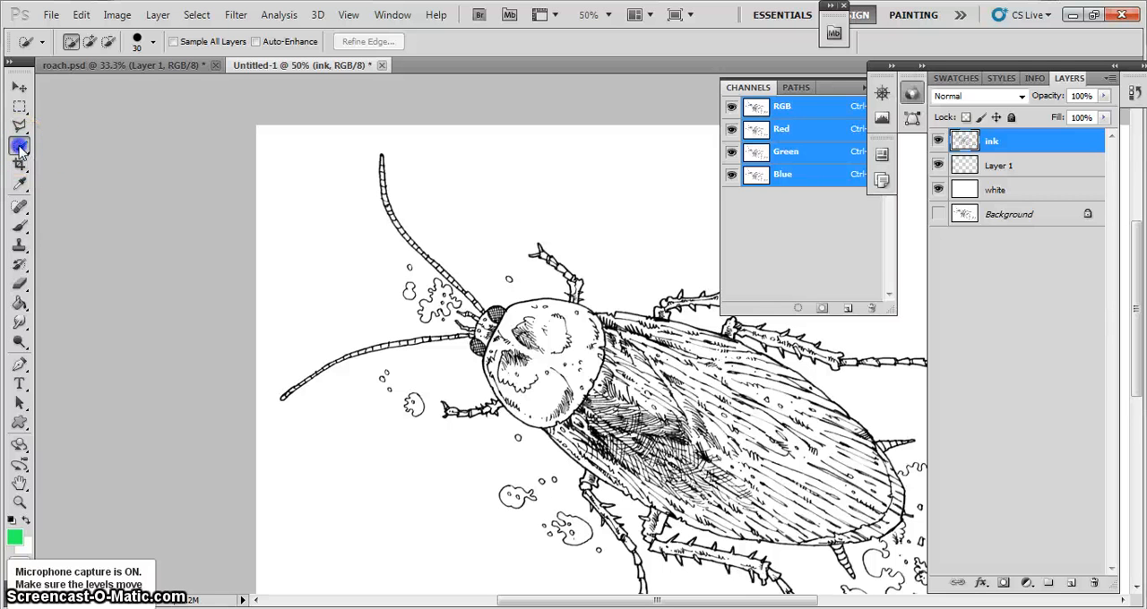
pyautogui.rightClick(19, 146)
pyautogui.click(86, 159)
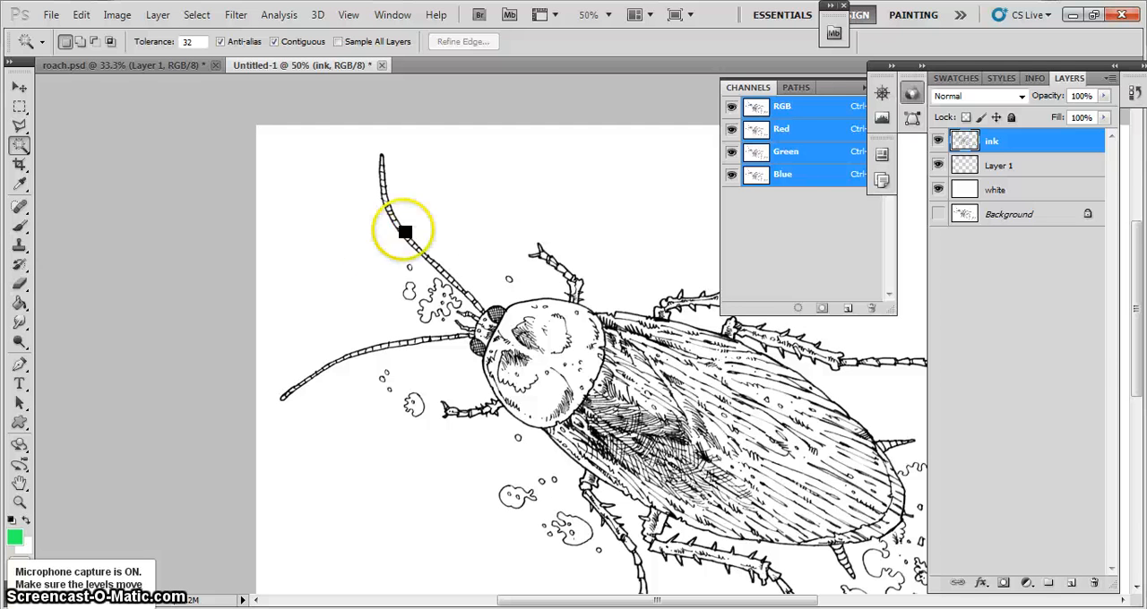
pyautogui.click(602, 176)
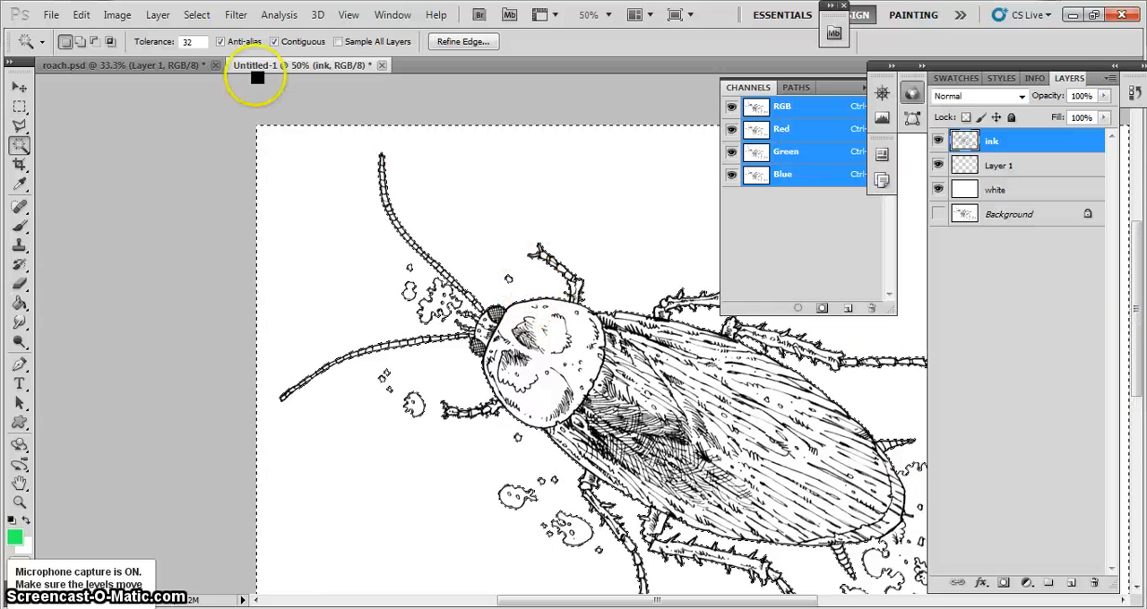
# Invert the selection so it covers the cockroach and its splatters, and make Layer 1 the active layer
pyautogui.click(196, 18)
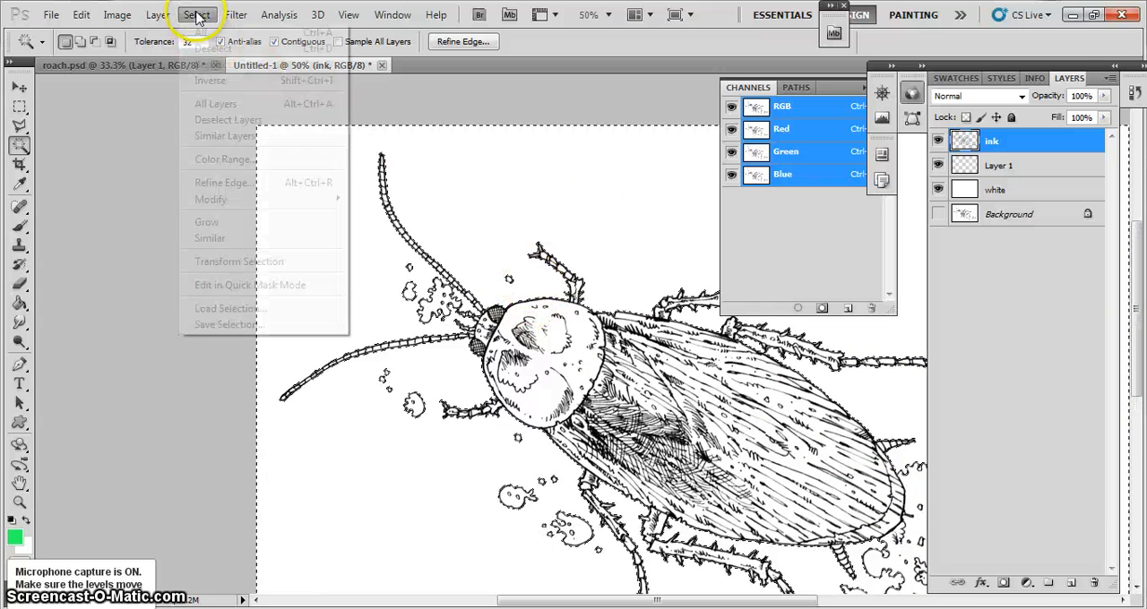
pyautogui.click(223, 80)
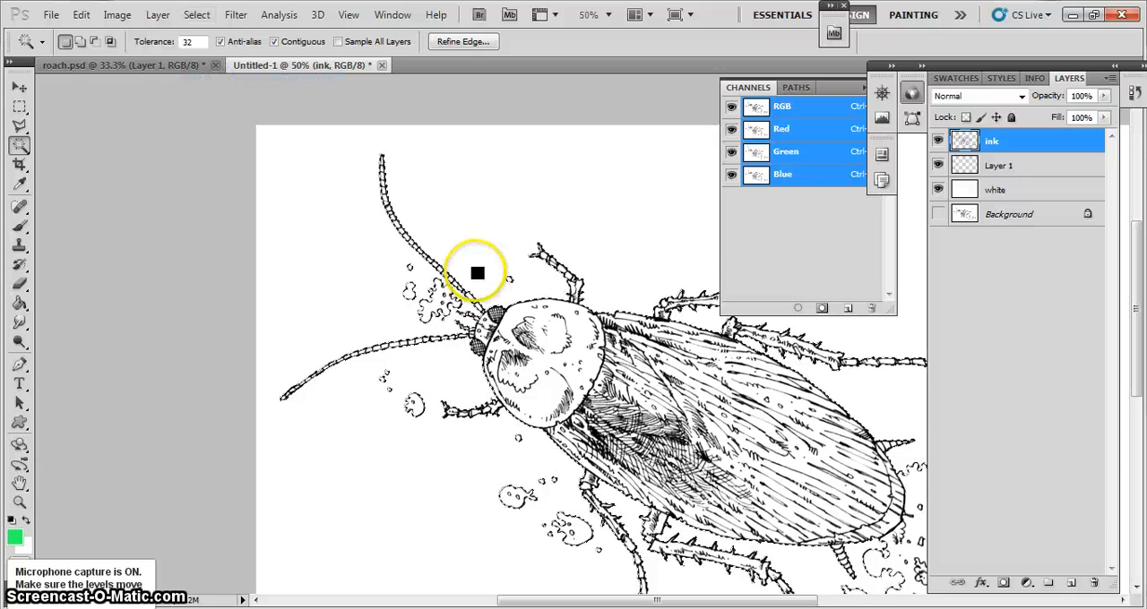
pyautogui.click(998, 169)
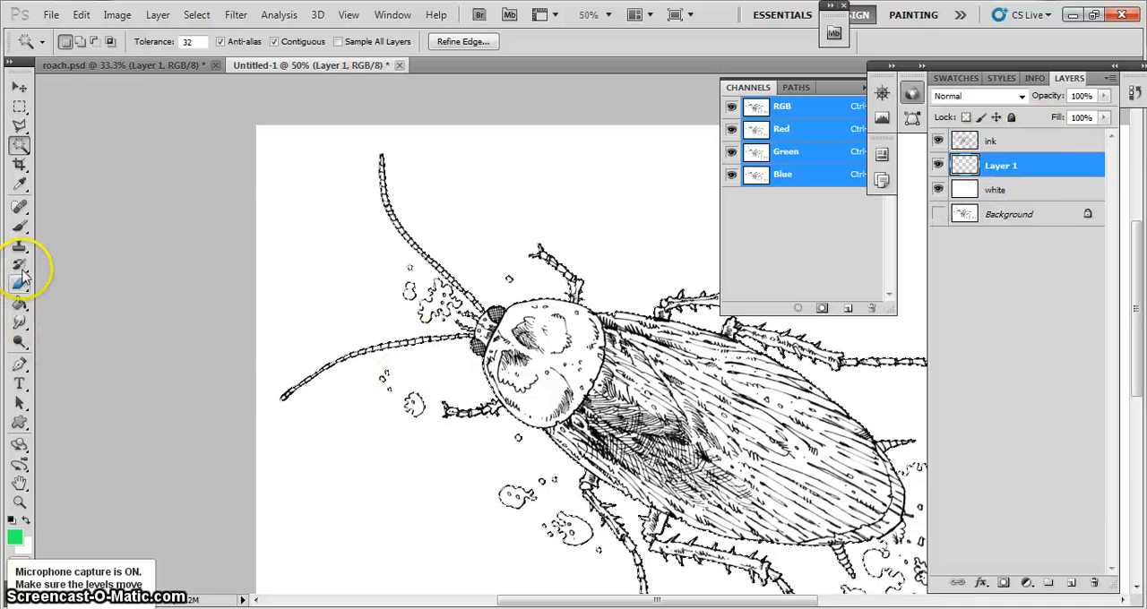
# Brush bright green inside the selection on Layer 1 over the cockroach's head, front legs and wing edges, and clear the selection
pyautogui.click(19, 226)
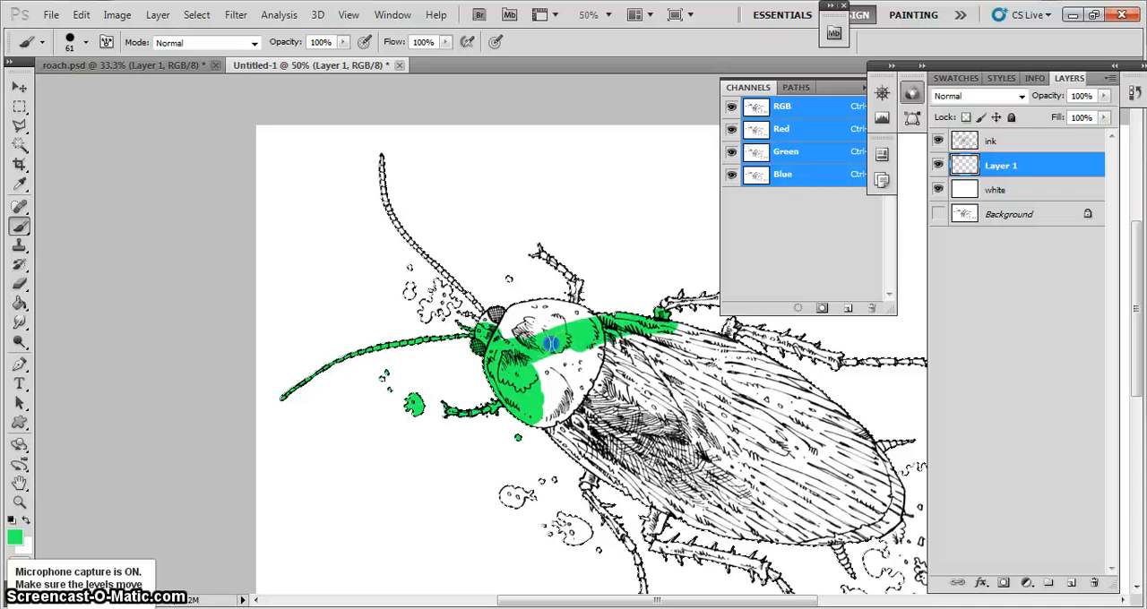
pyautogui.moveTo(550, 343); pyautogui.dragTo(628, 281)
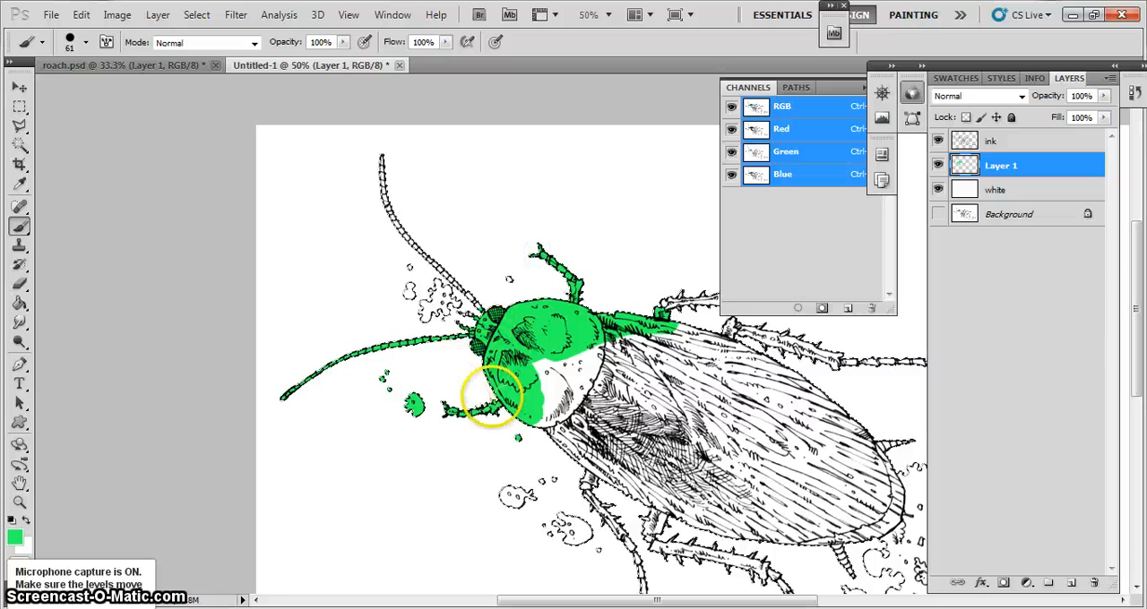
pyautogui.moveTo(534, 419); pyautogui.dragTo(537, 420)
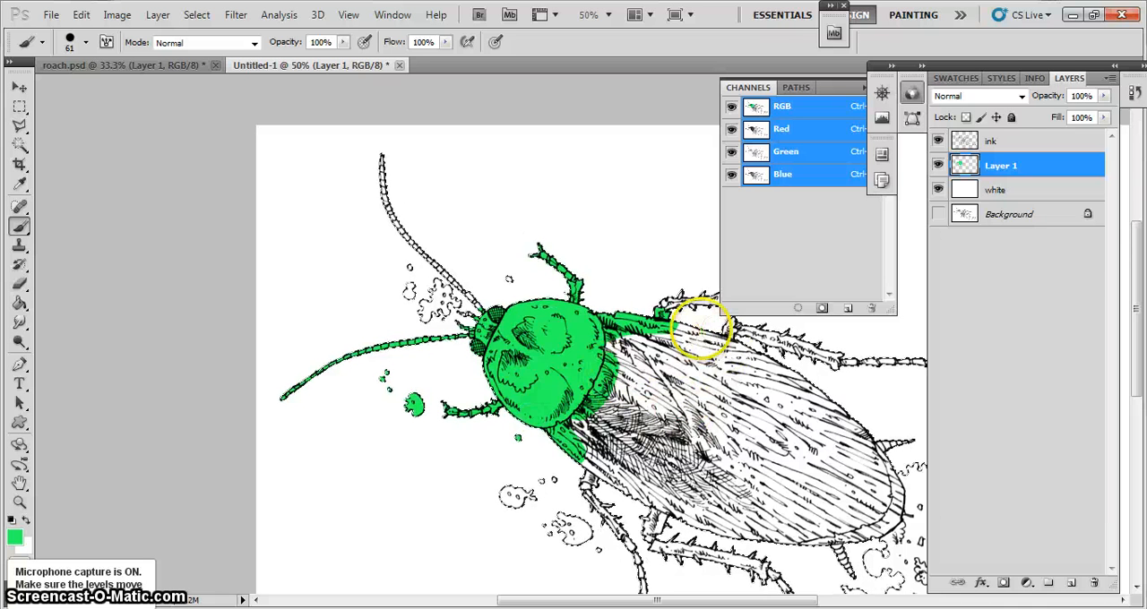
pyautogui.moveTo(701, 329)
pyautogui.mouseDown()
pyautogui.moveTo(686, 328)
pyautogui.moveTo(758, 331)
pyautogui.moveTo(684, 333)
pyautogui.mouseUp()
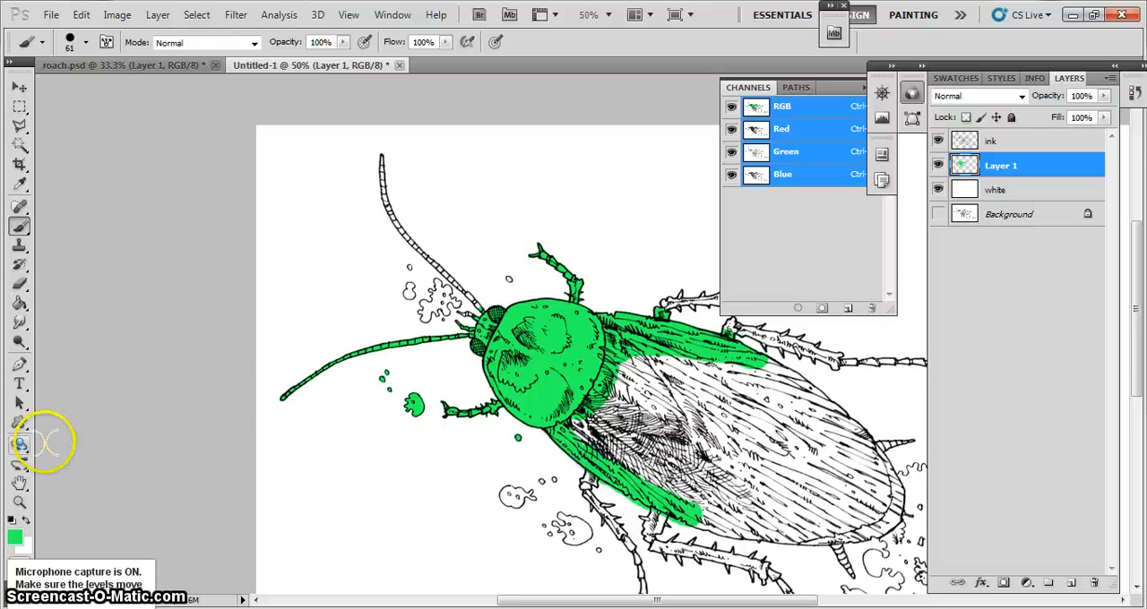
# Erase the green overspill outside the wing's lower outline on Layer 1 using the Eraser at 16 px
pyautogui.click(19, 484)
pyautogui.click(19, 504)
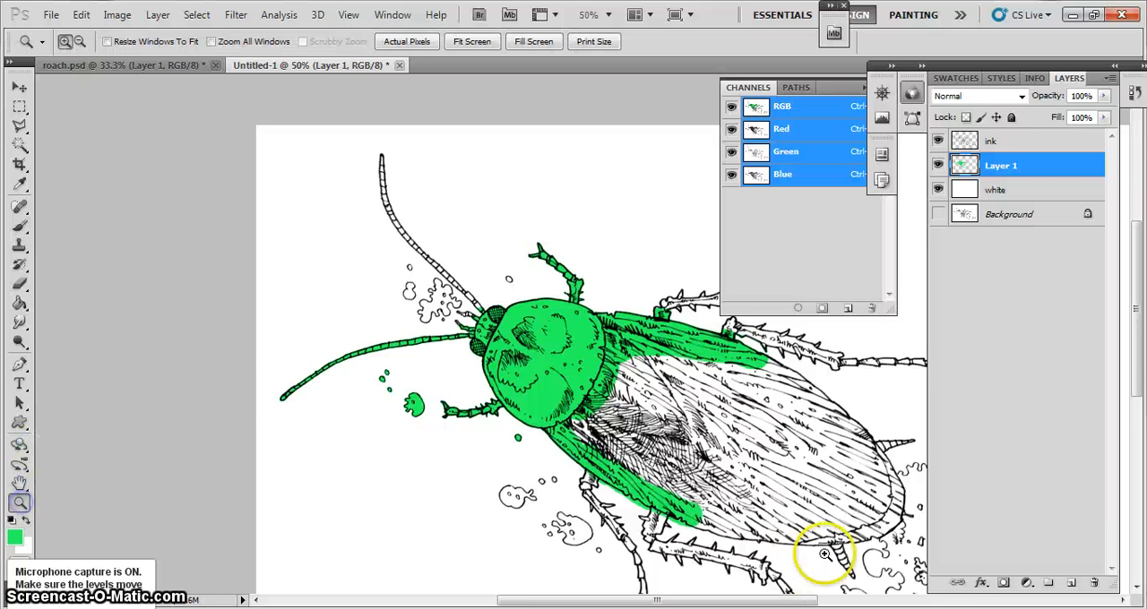
pyautogui.moveTo(642, 507); pyautogui.dragTo(614, 493)
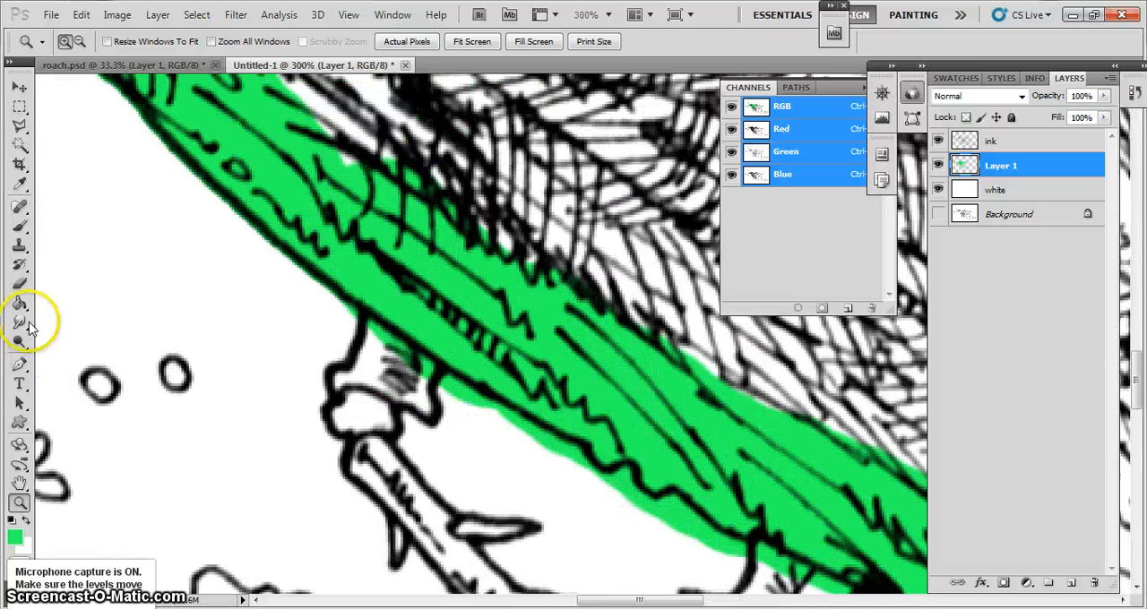
pyautogui.click(19, 283)
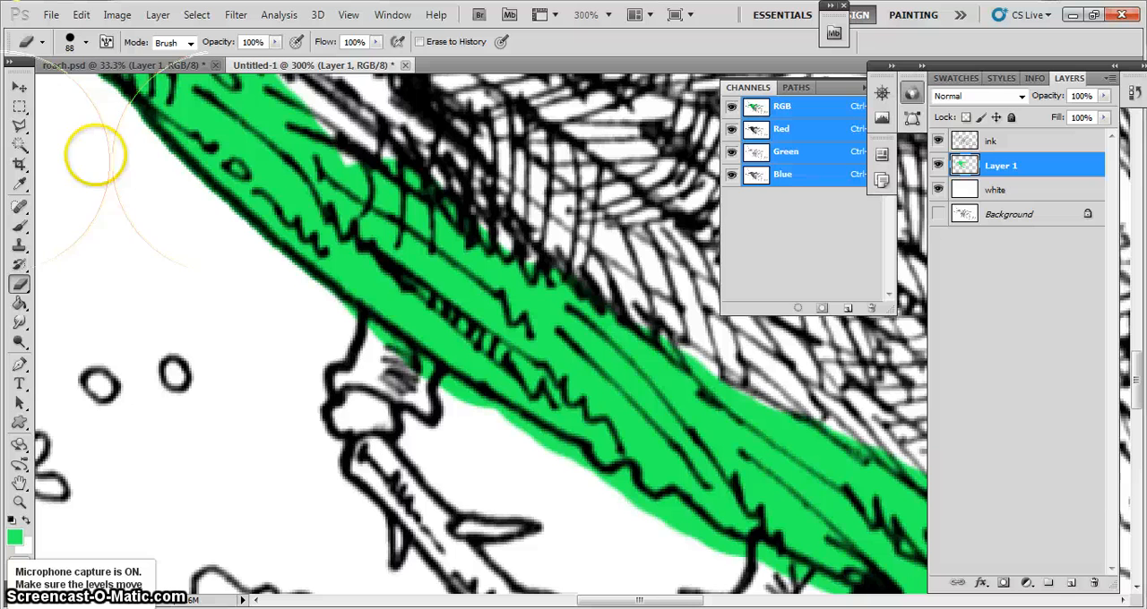
pyautogui.click(86, 42)
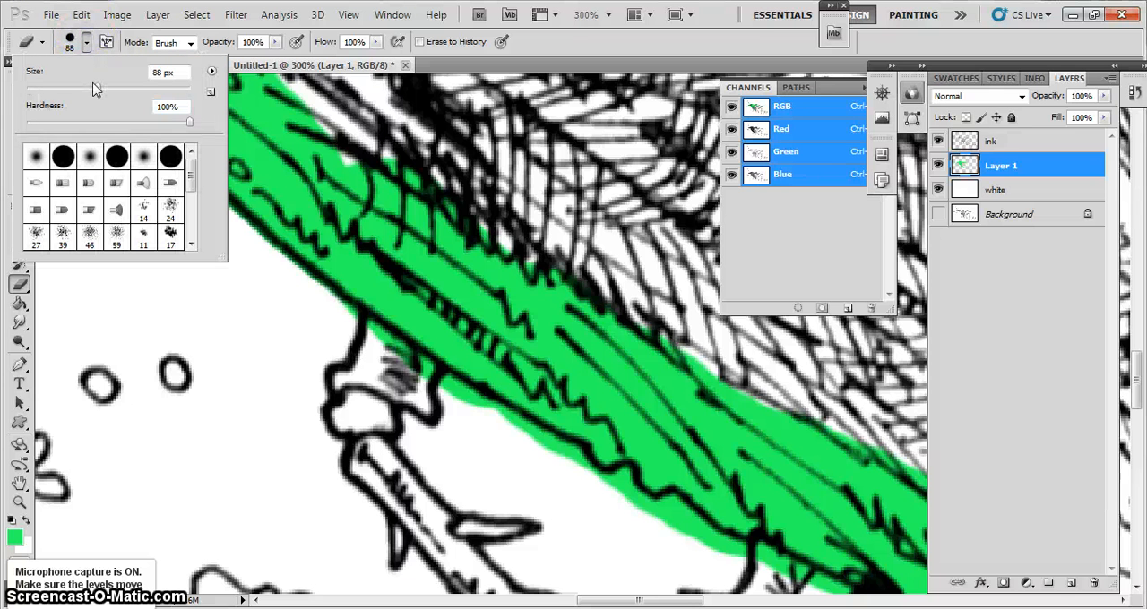
pyautogui.moveTo(97, 90); pyautogui.dragTo(101, 95)
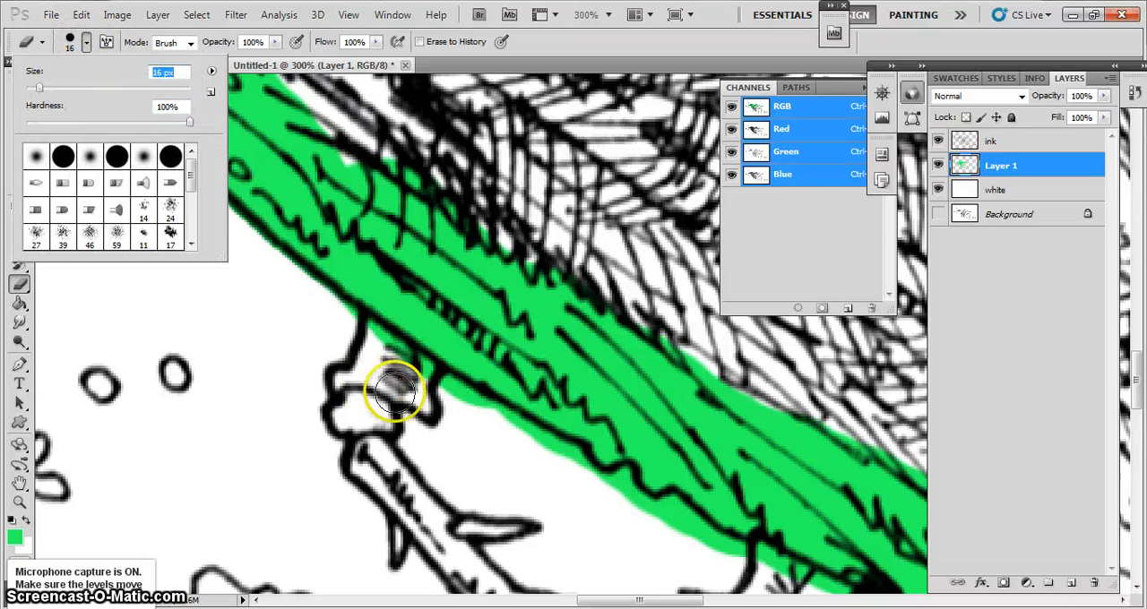
pyautogui.click(448, 387)
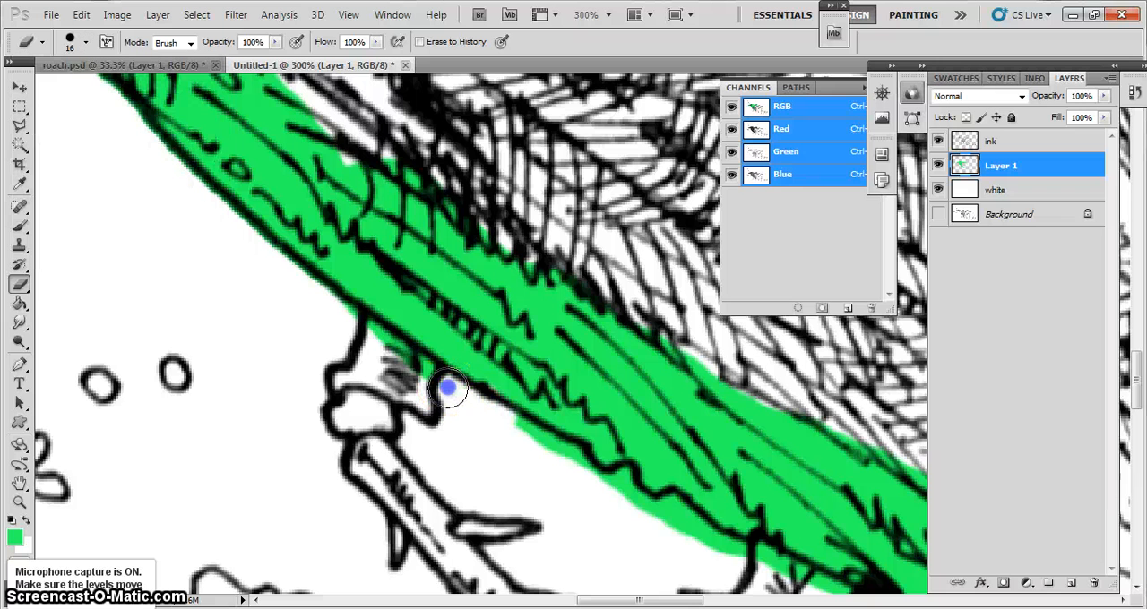
pyautogui.moveTo(447, 387)
pyautogui.mouseDown()
pyautogui.moveTo(699, 529)
pyautogui.moveTo(731, 535)
pyautogui.mouseUp()
# Brush more green on Layer 1 into the hatched wing area beside the cleaned lower edge, using the 61 px brush
pyautogui.click(19, 225)
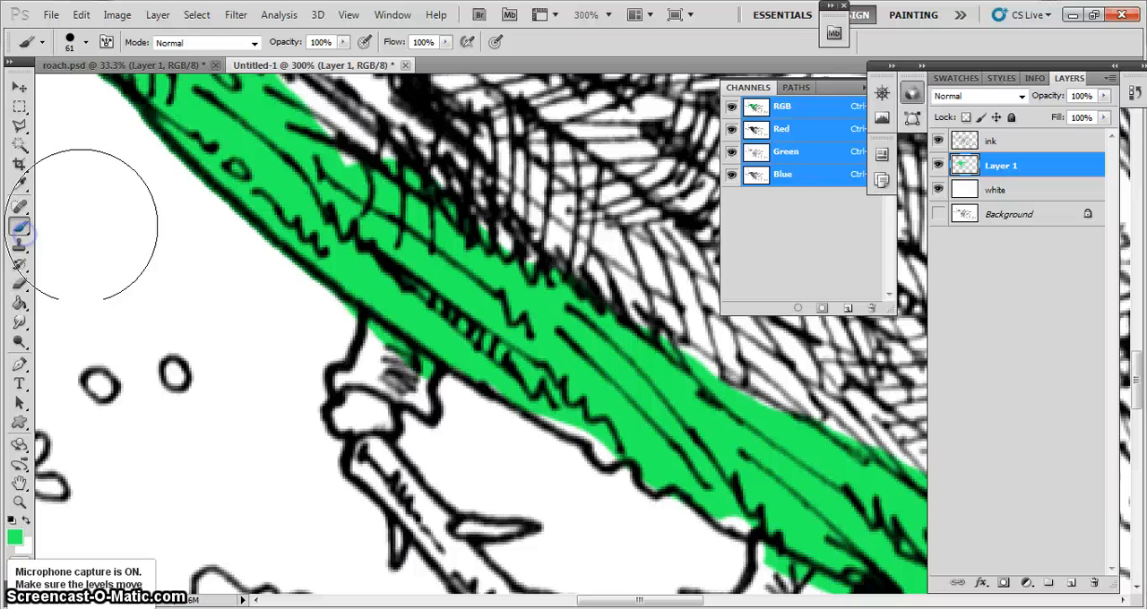
pyautogui.moveTo(835, 434)
pyautogui.mouseDown()
pyautogui.moveTo(770, 386)
pyautogui.moveTo(575, 367)
pyautogui.moveTo(644, 376)
pyautogui.mouseUp()
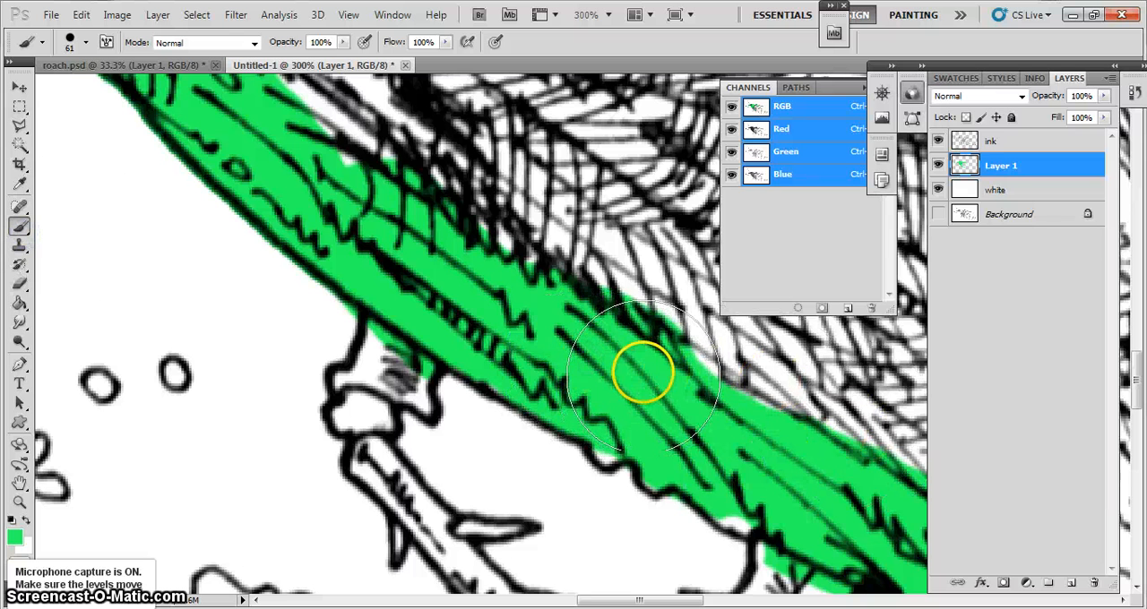